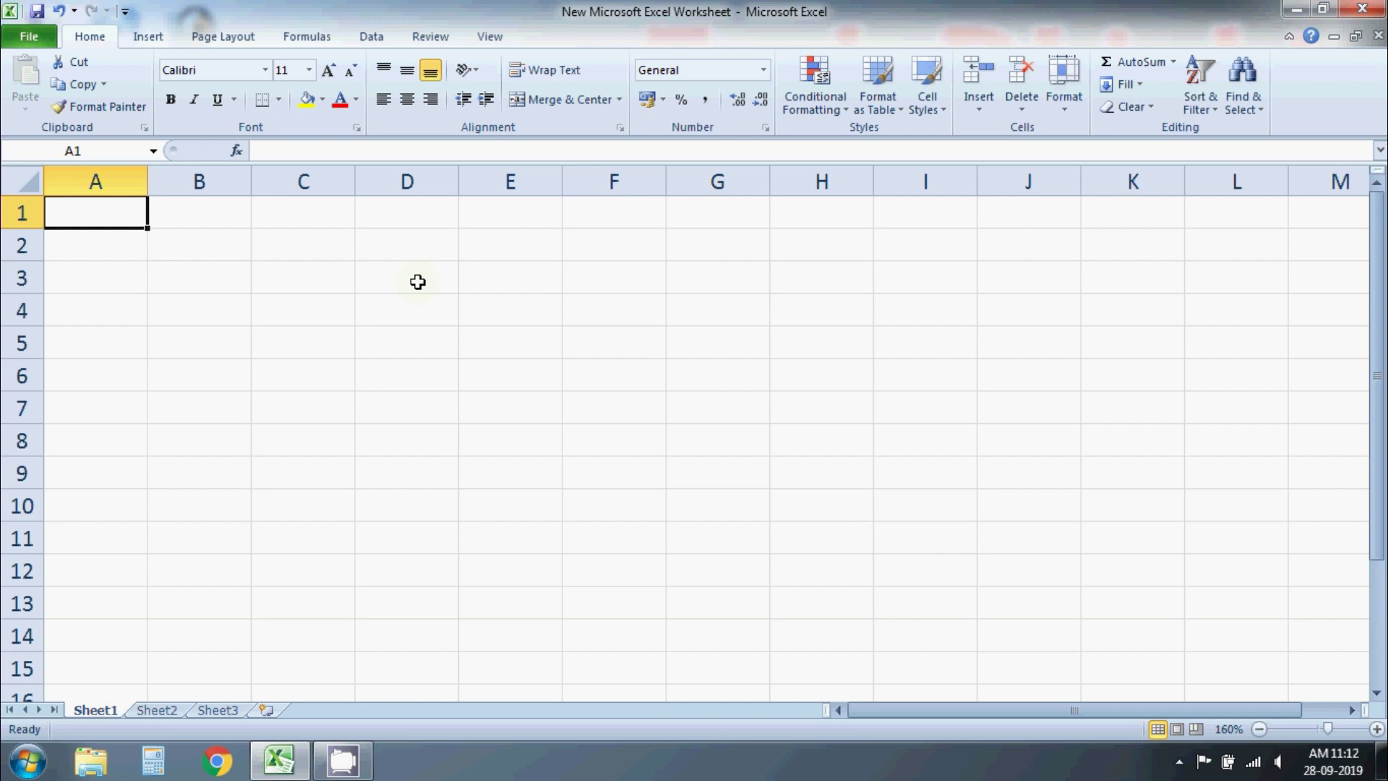
# Step: Enter Sunday in A1 and fill the weekday series down to A9
pyautogui.write('Sunda')
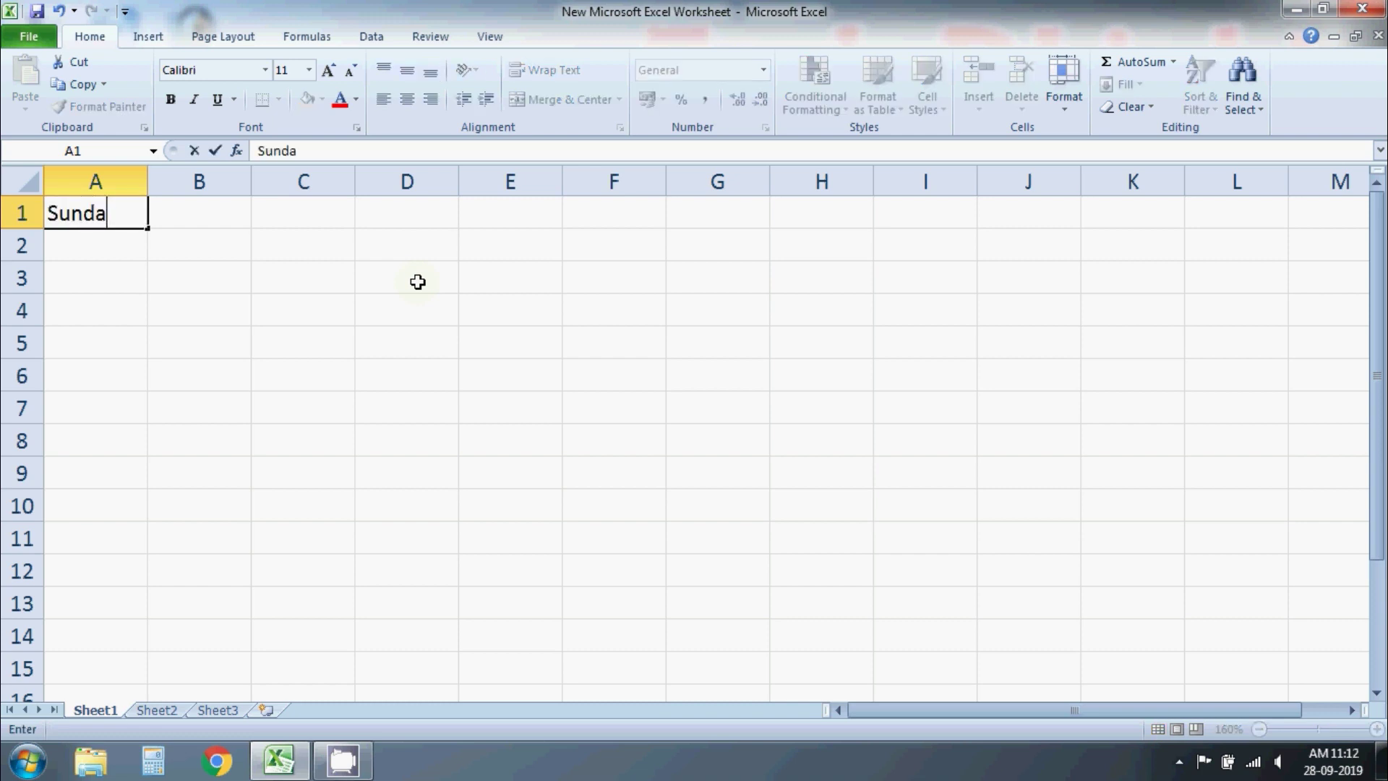
pyautogui.write('y')
pyautogui.press('Return')
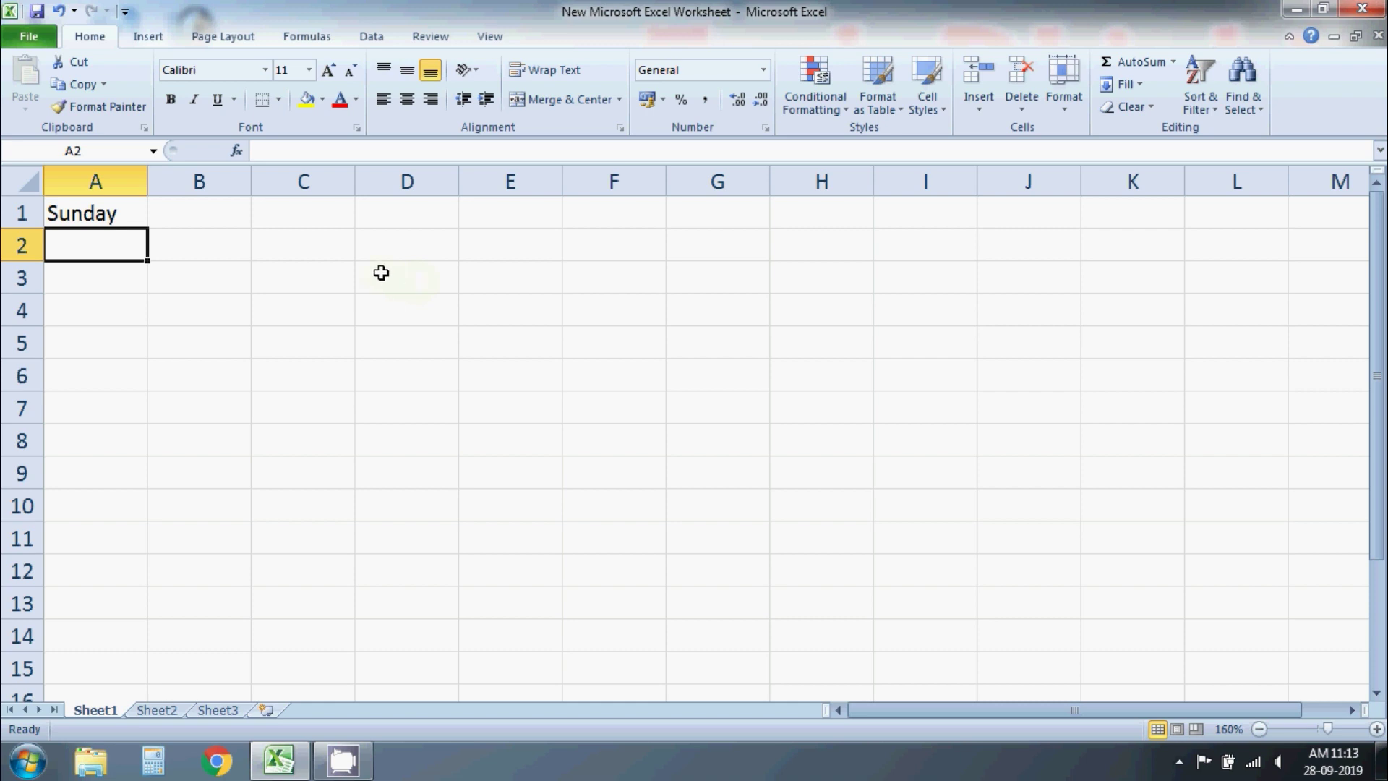
pyautogui.click(139, 217)
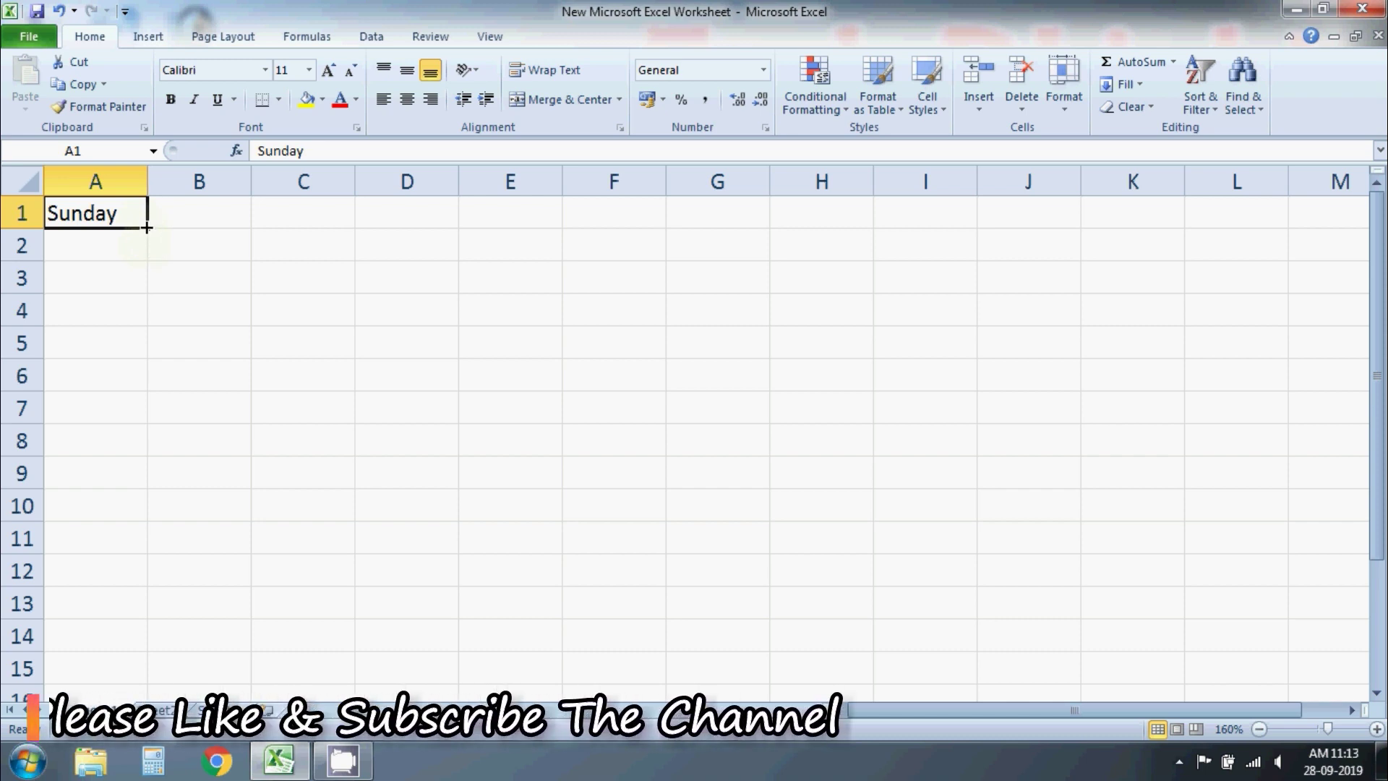
pyautogui.moveTo(147, 228); pyautogui.dragTo(161, 475)
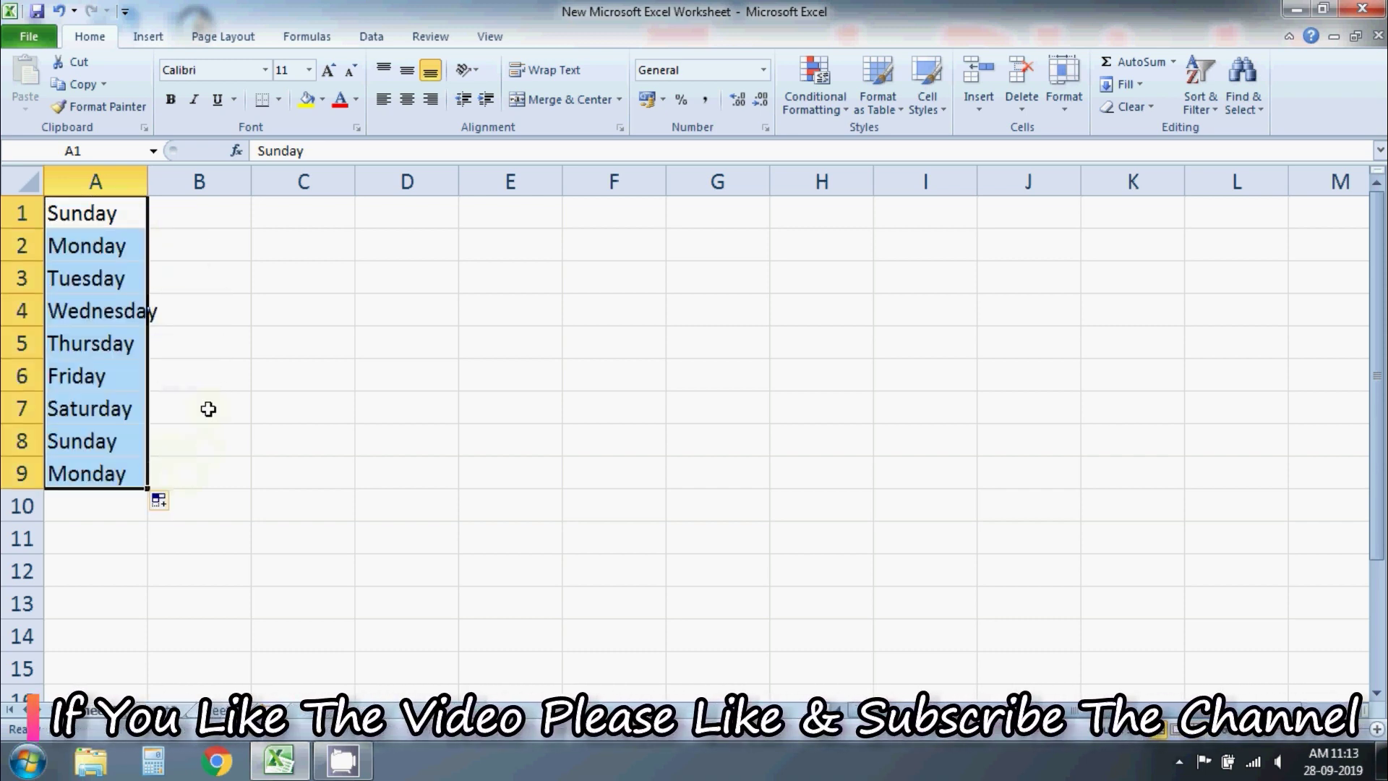
pyautogui.click(198, 340)
# Step: Check each filled weekday in A1:A9, ending with Monday in A9
pyautogui.click(101, 220)
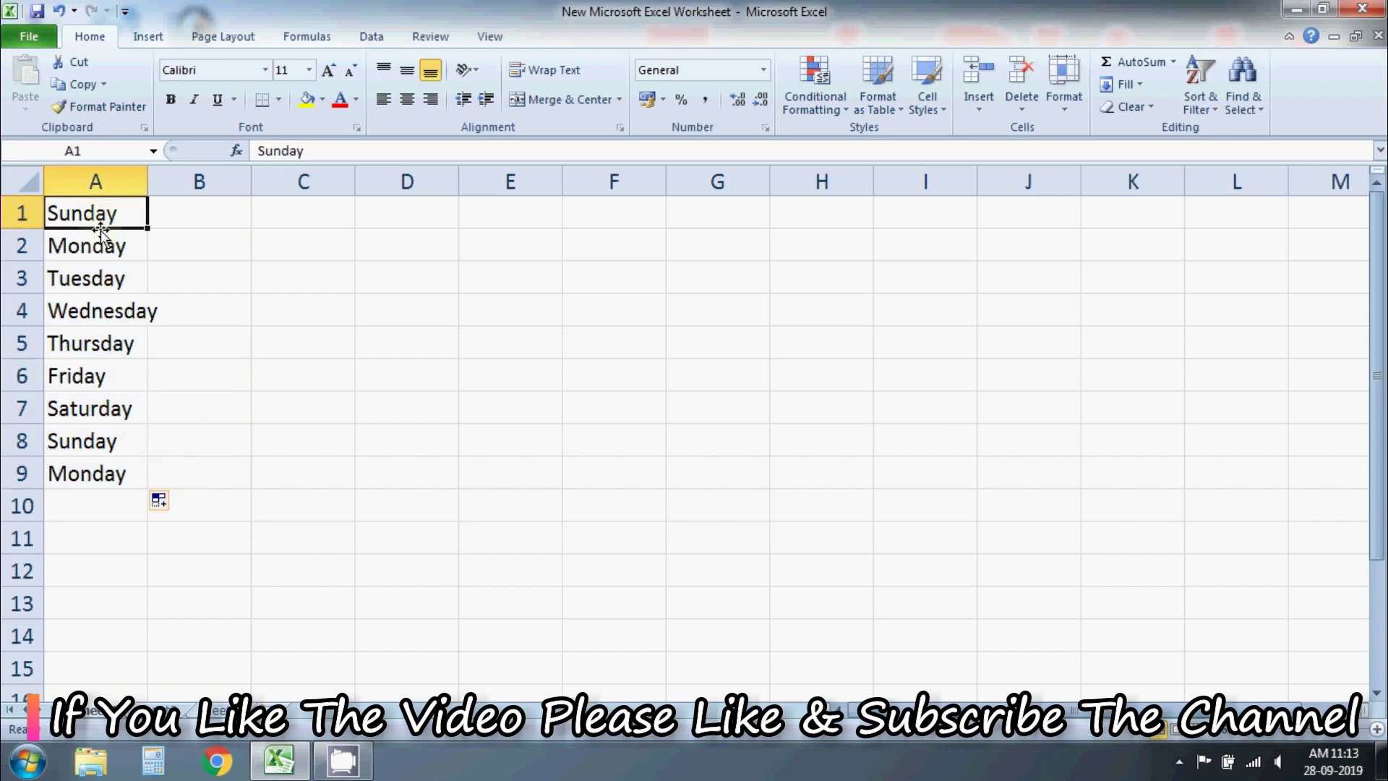
pyautogui.click(105, 242)
pyautogui.click(115, 278)
pyautogui.click(114, 311)
pyautogui.click(114, 343)
pyautogui.click(114, 376)
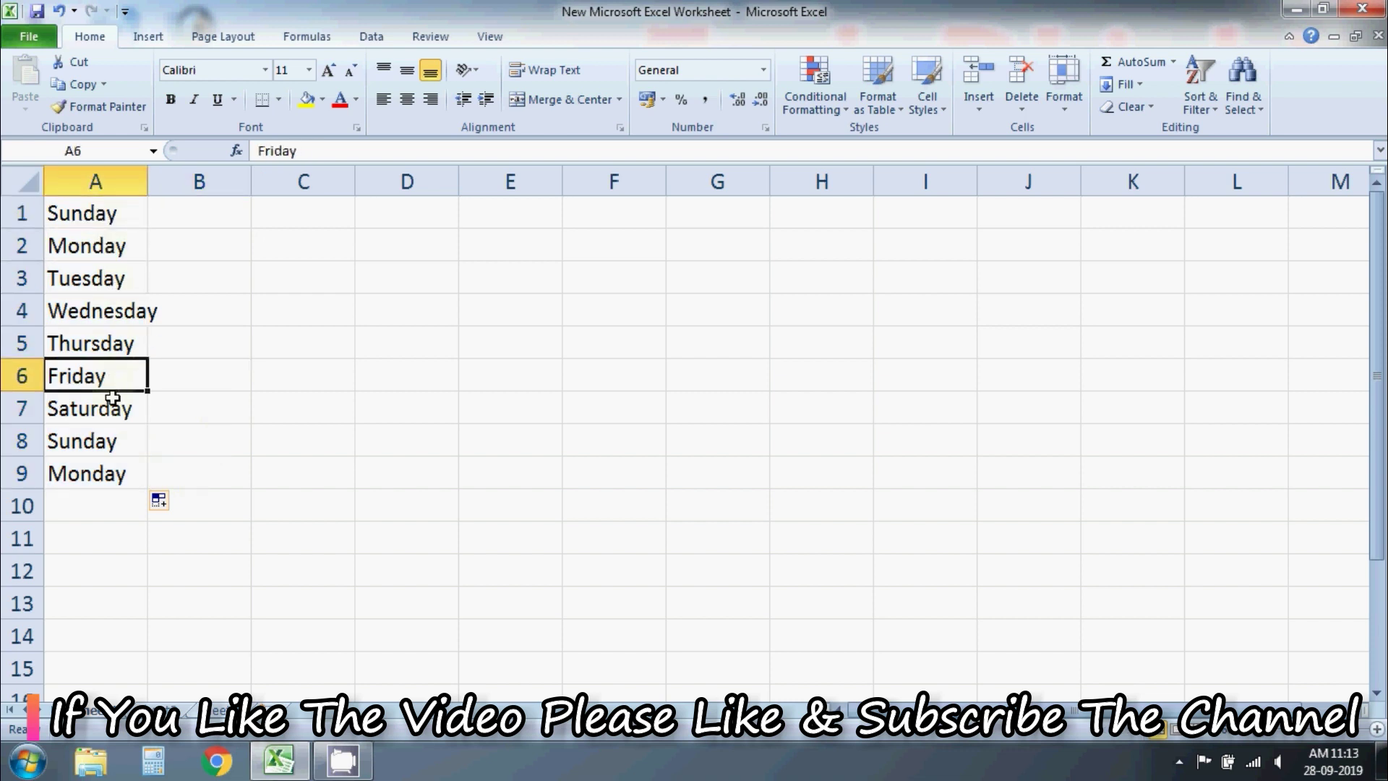
pyautogui.click(113, 408)
pyautogui.click(112, 441)
pyautogui.click(110, 467)
pyautogui.click(225, 409)
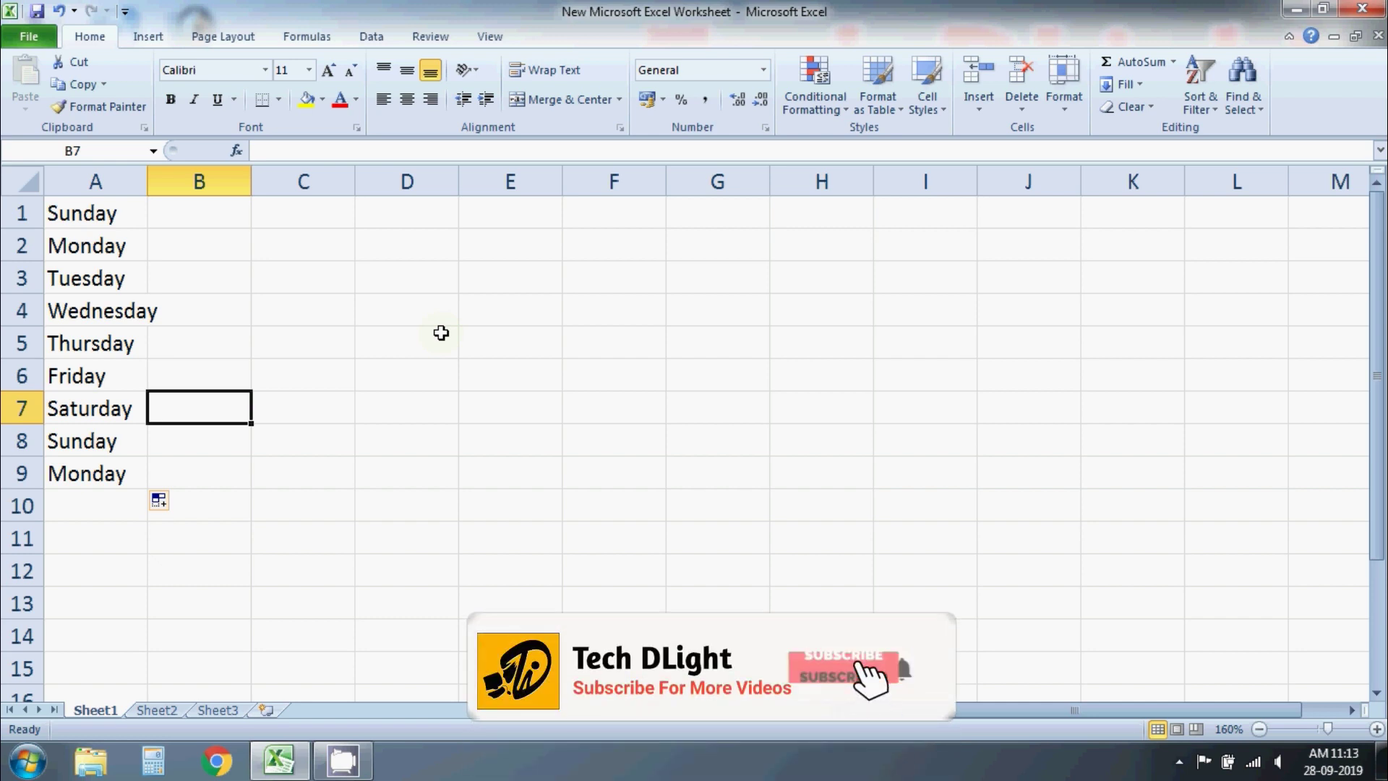
# Step: Enter January in C1 and fill the month series down to December in C12
pyautogui.click(327, 206)
pyautogui.write('Ja')
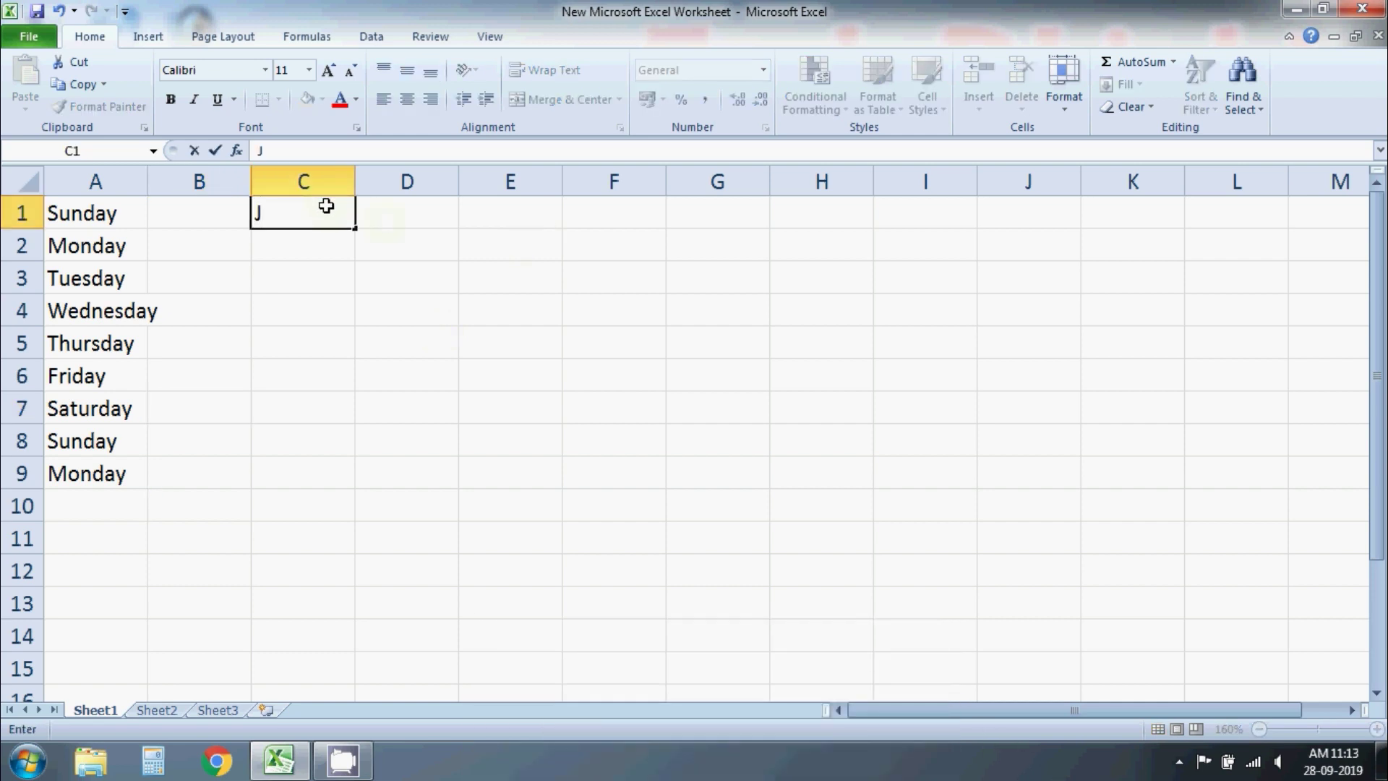
pyautogui.write('nuary')
pyautogui.click(309, 242)
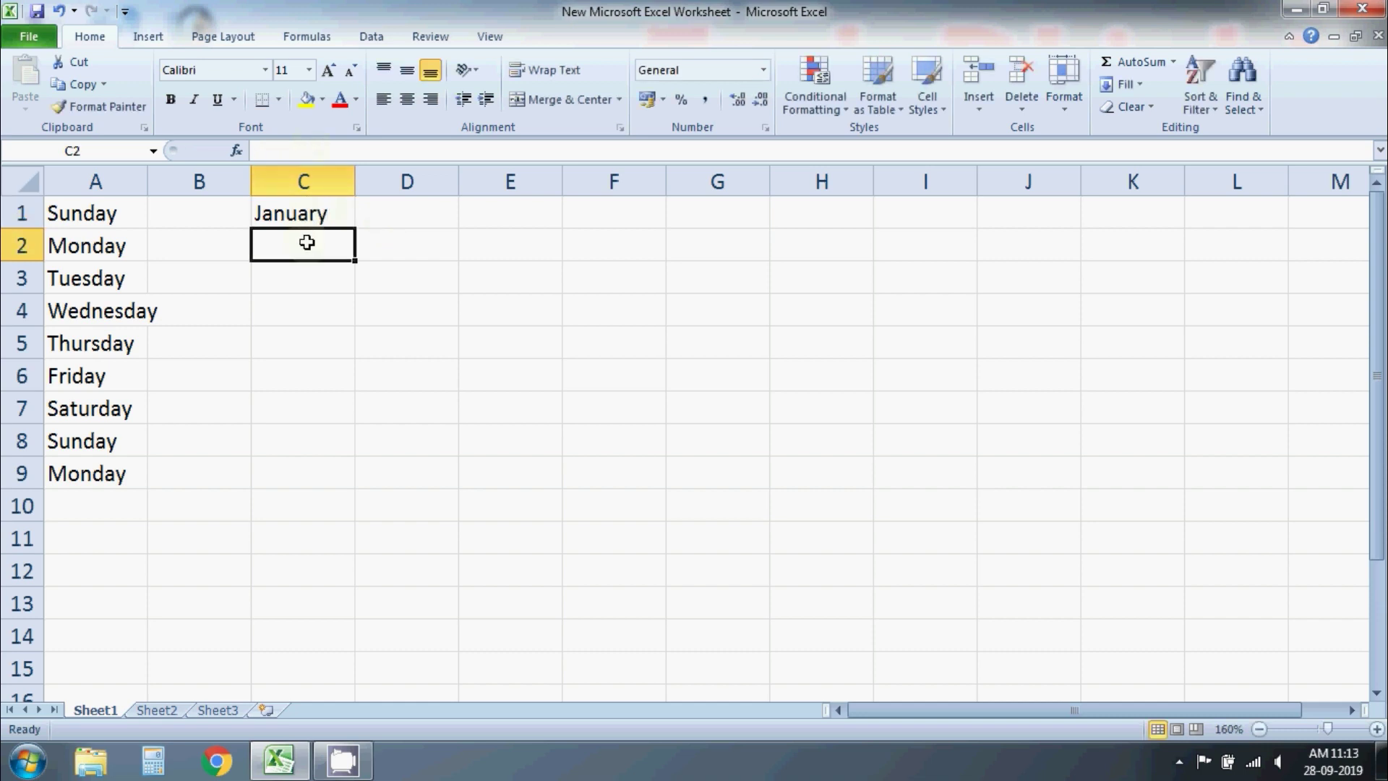
pyautogui.click(317, 219)
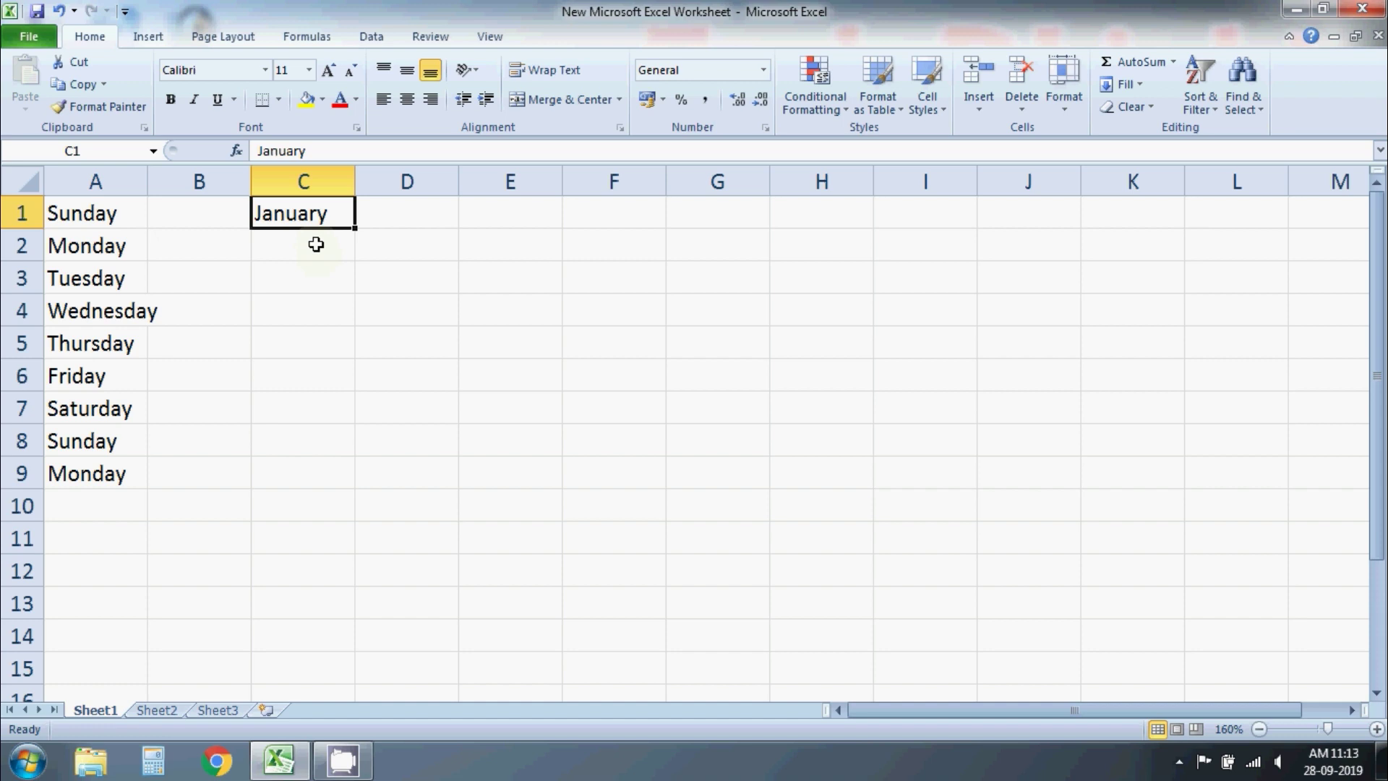
pyautogui.moveTo(354, 228); pyautogui.dragTo(356, 578)
pyautogui.click(418, 449)
# Step: Review the filled month names in column C, down to April in C4
pyautogui.click(326, 217)
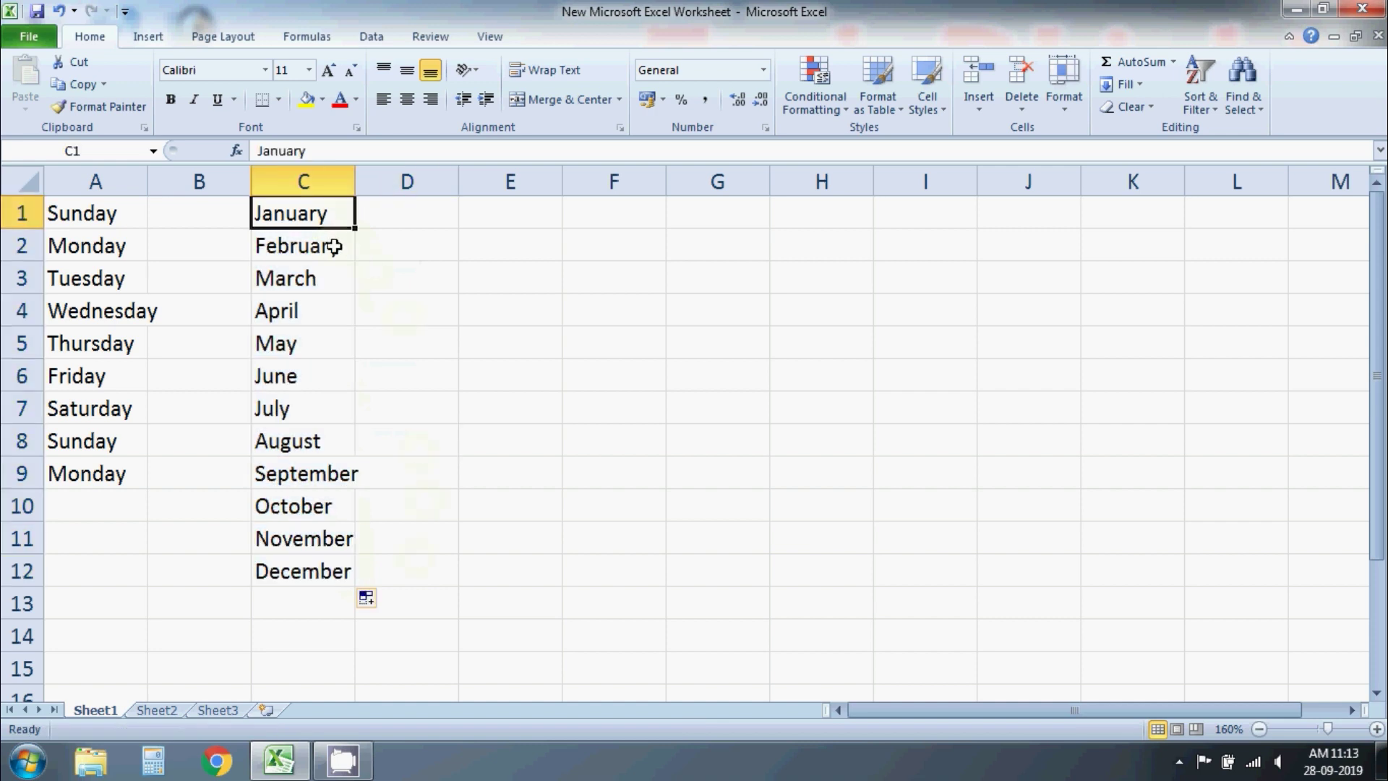
pyautogui.click(332, 245)
pyautogui.click(329, 281)
pyautogui.click(328, 304)
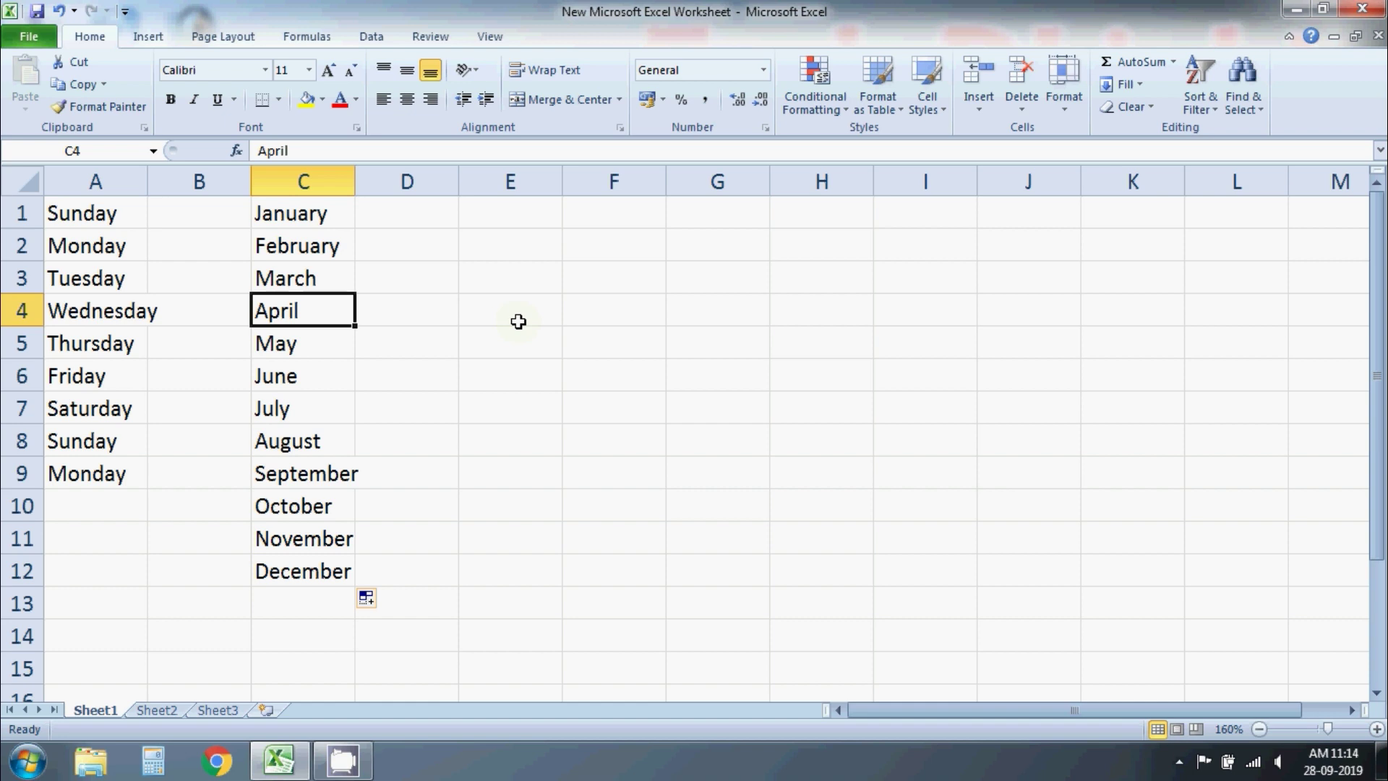
# Step: Open Edit Custom Lists from the Advanced page of Excel Options
pyautogui.click(48, 37)
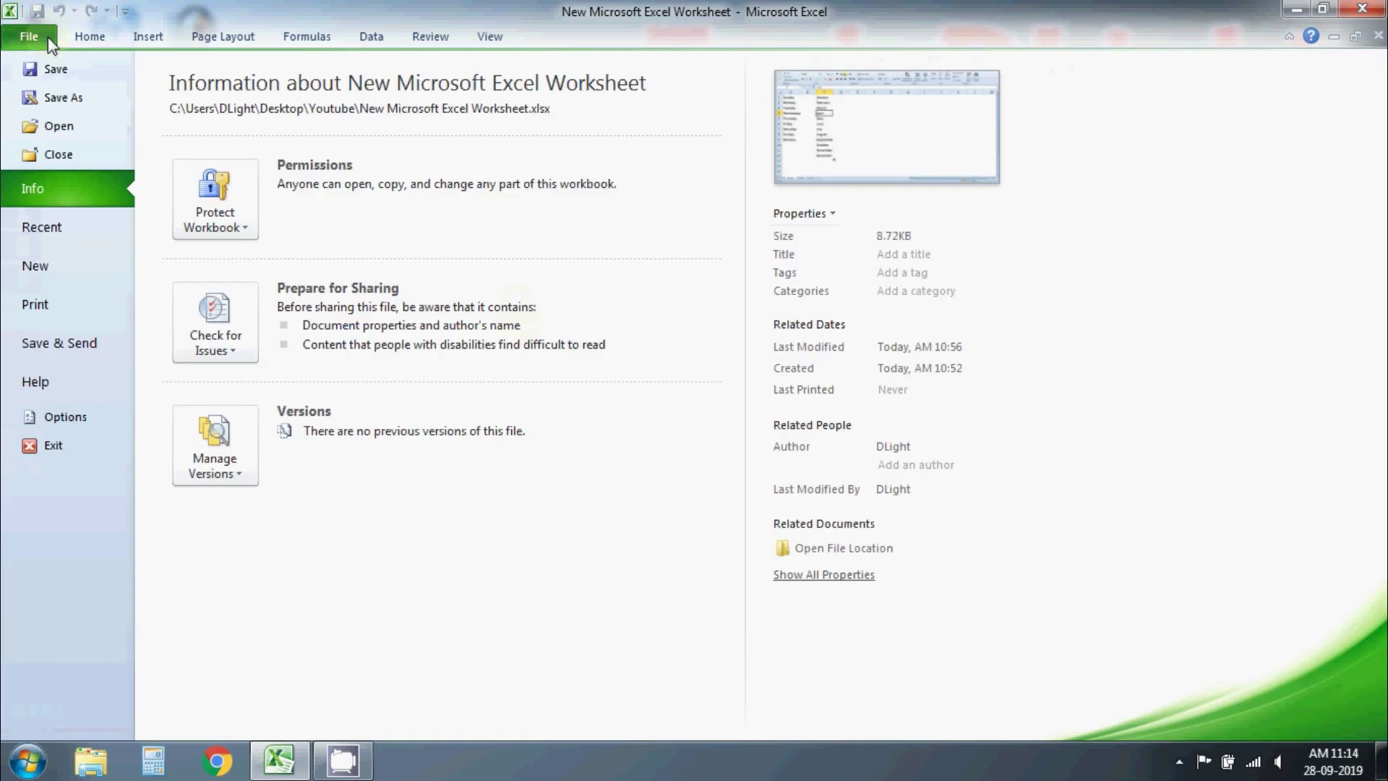
pyautogui.click(105, 419)
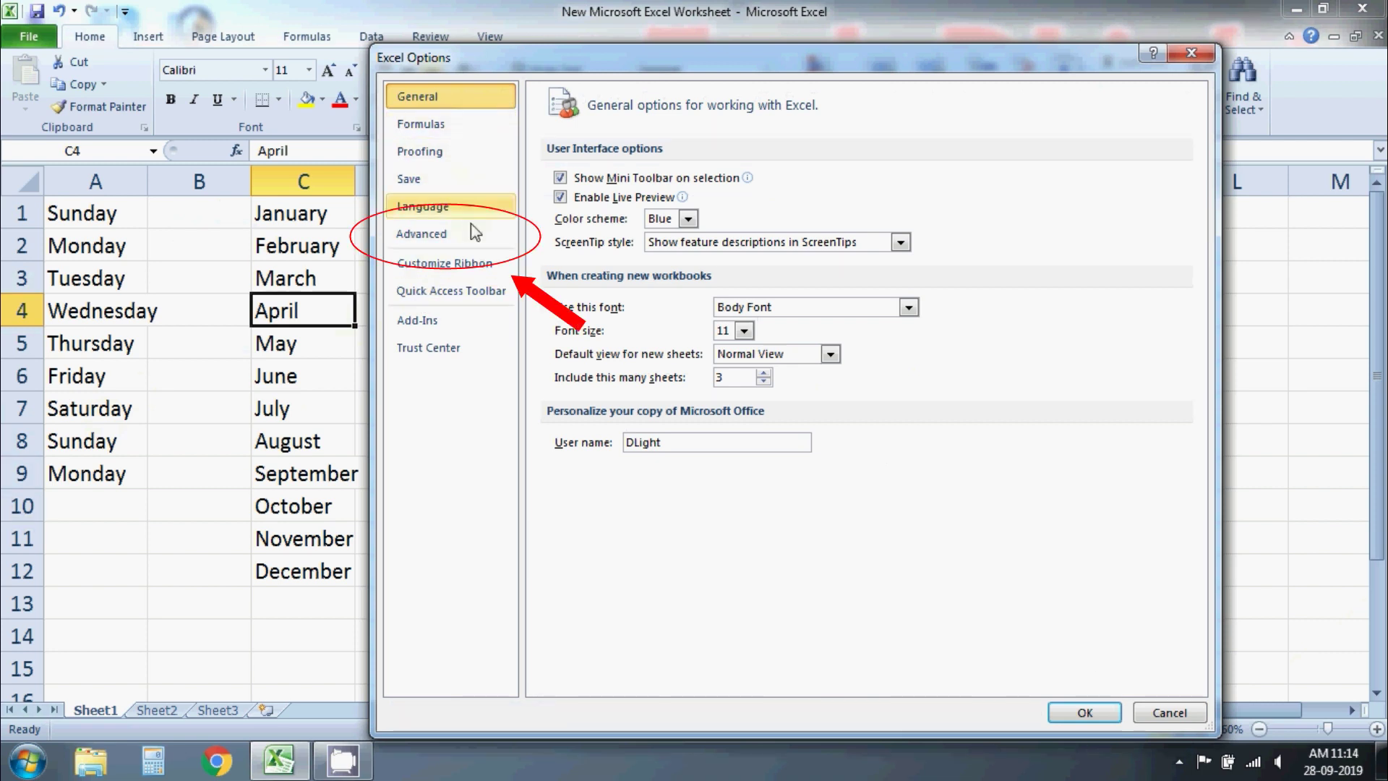
pyautogui.click(475, 248)
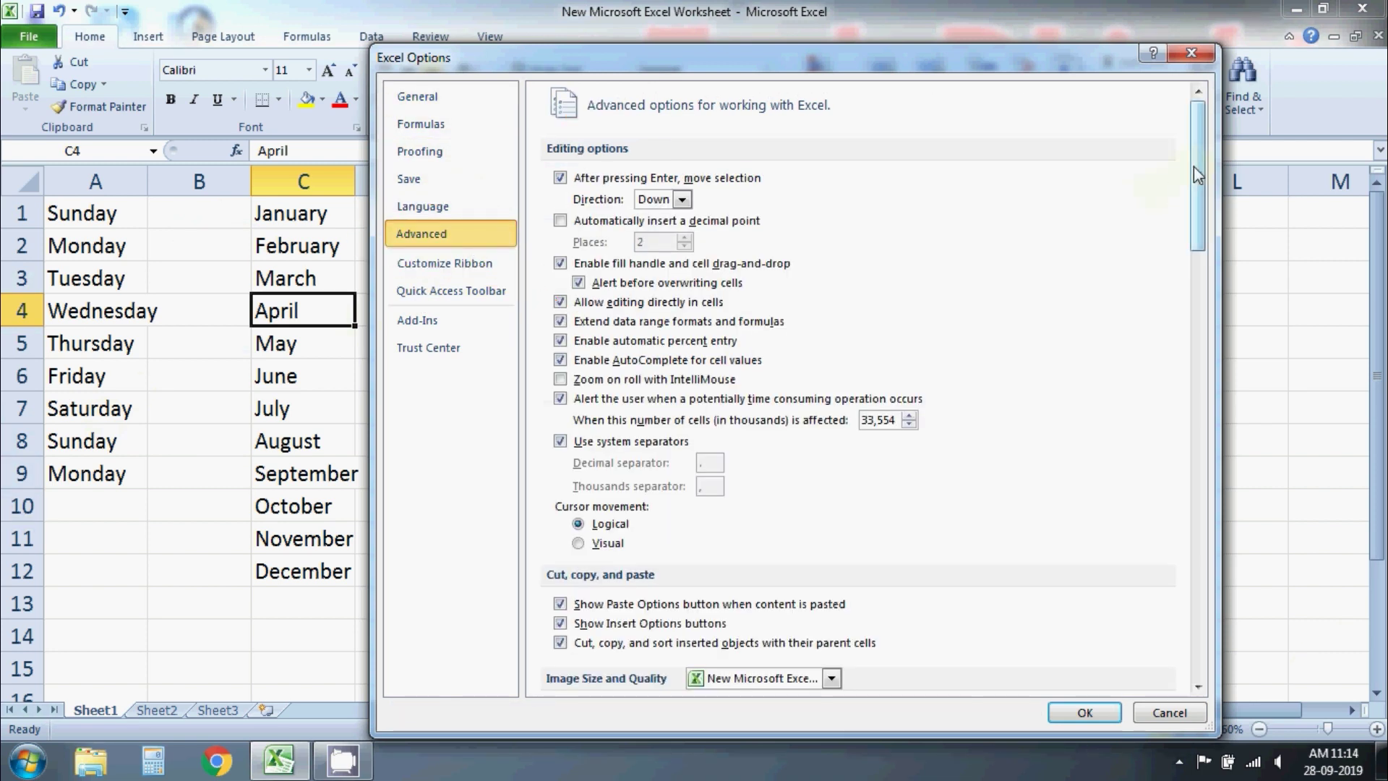
pyautogui.moveTo(1195, 173); pyautogui.dragTo(1197, 600)
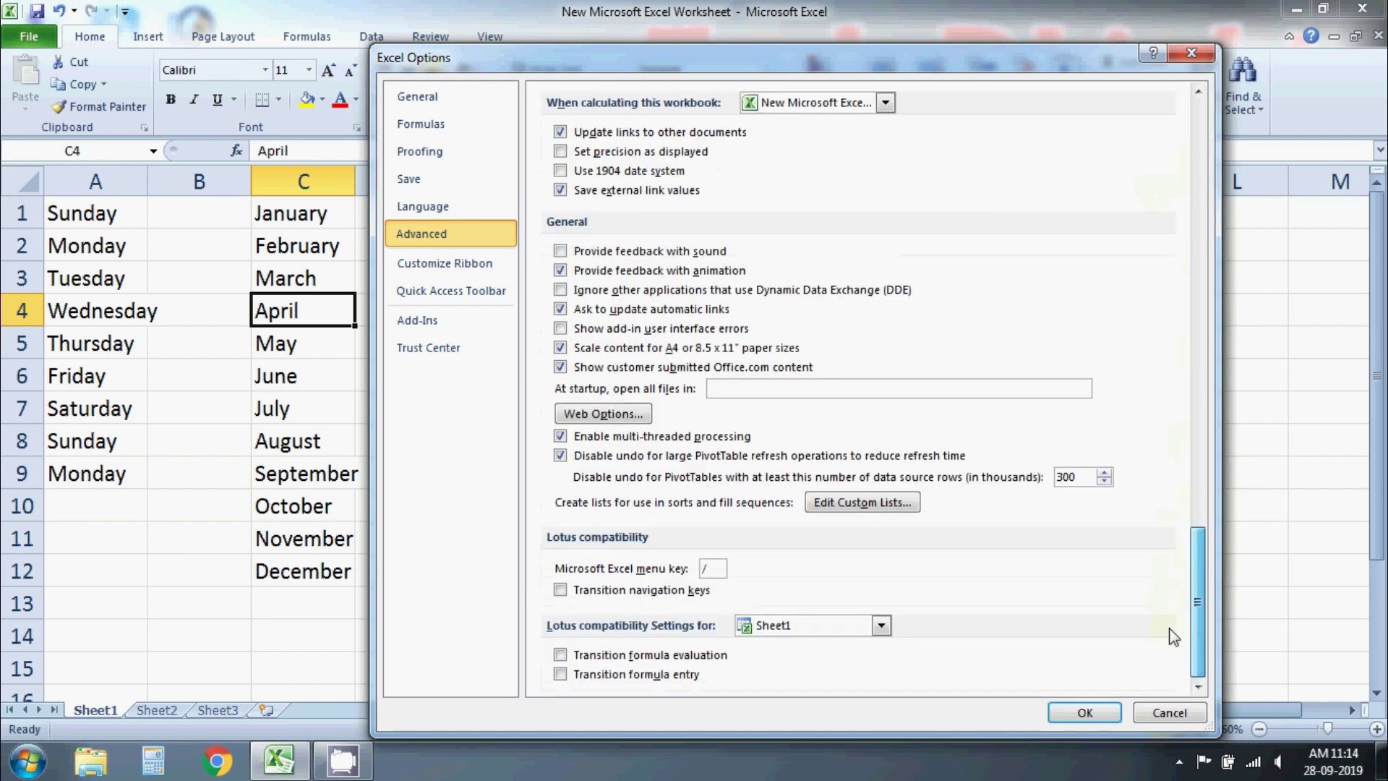
pyautogui.click(838, 504)
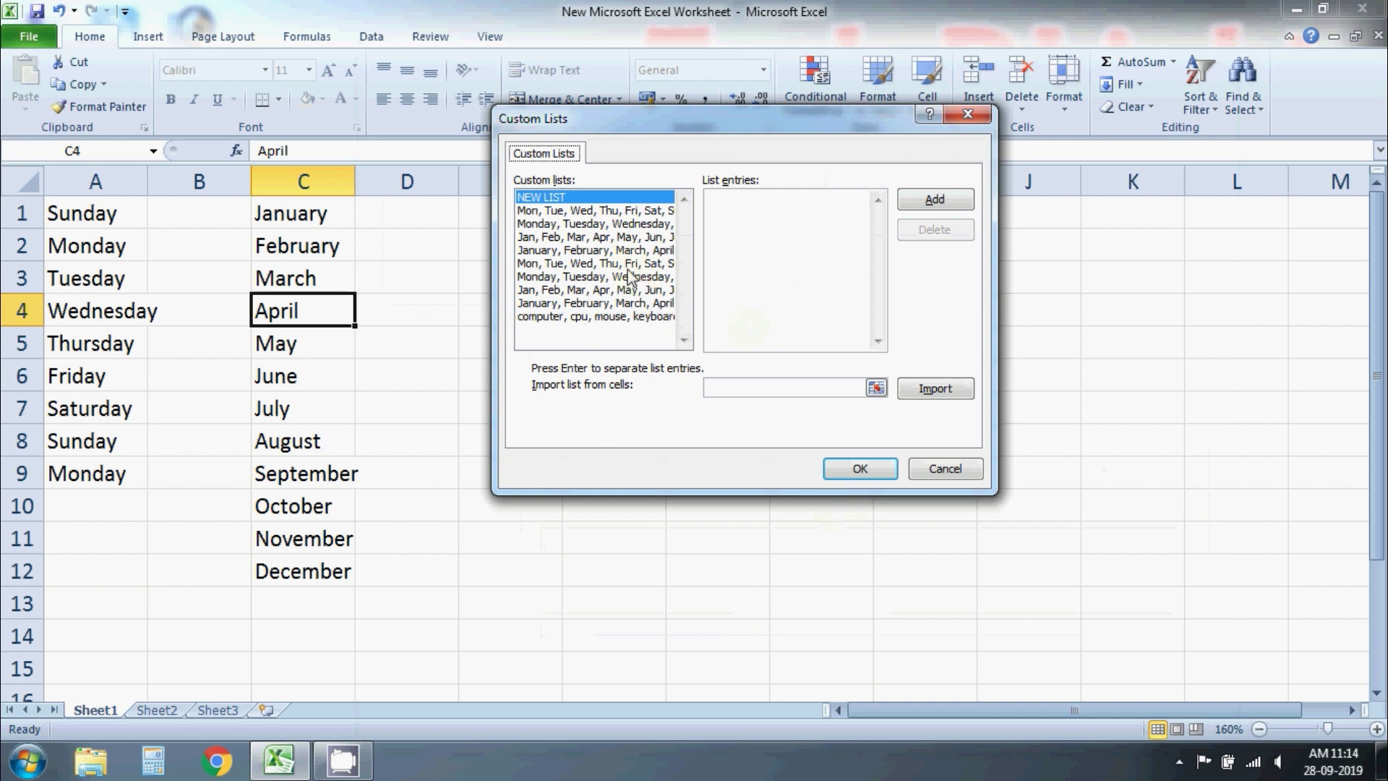
pyautogui.moveTo(623, 215); pyautogui.dragTo(620, 266)
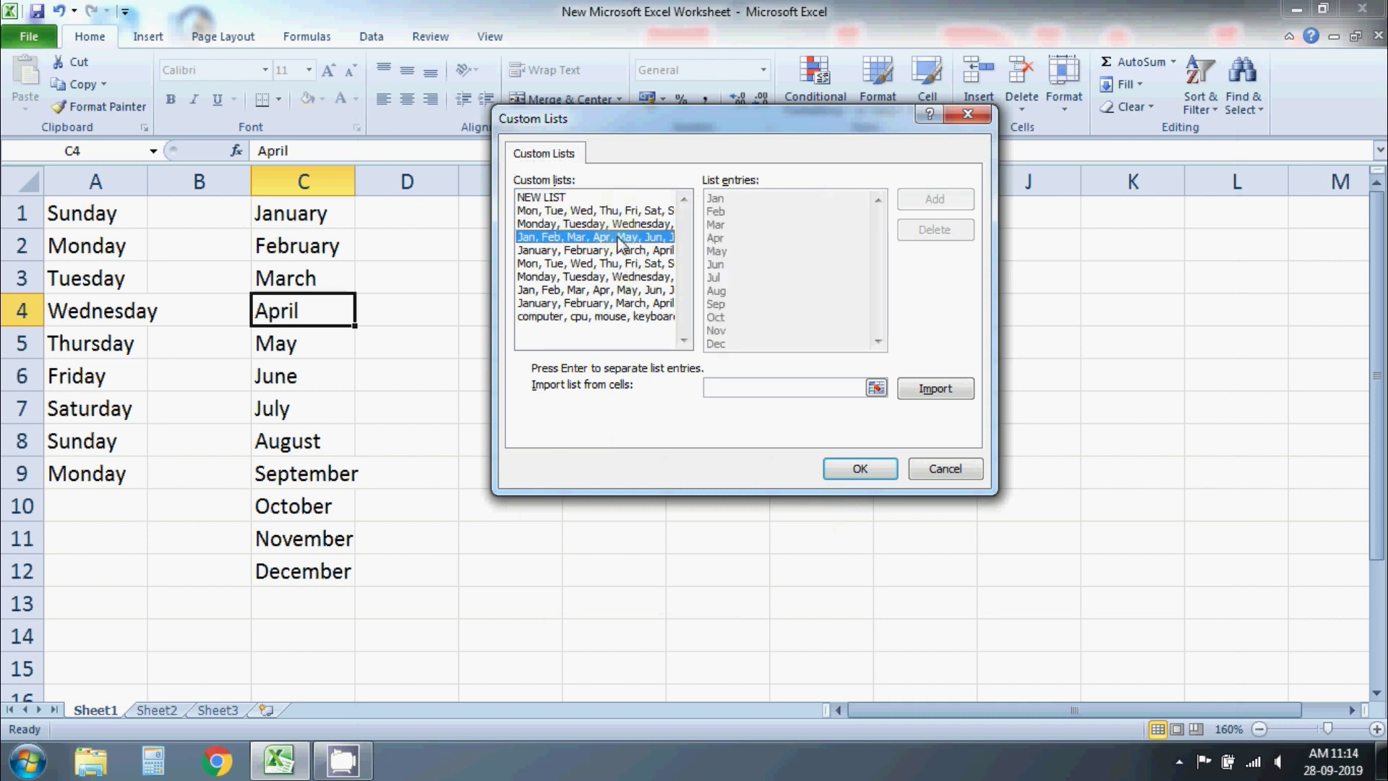
pyautogui.moveTo(619, 266)
pyautogui.mouseDown()
pyautogui.moveTo(615, 327)
pyautogui.moveTo(609, 224)
pyautogui.mouseUp()
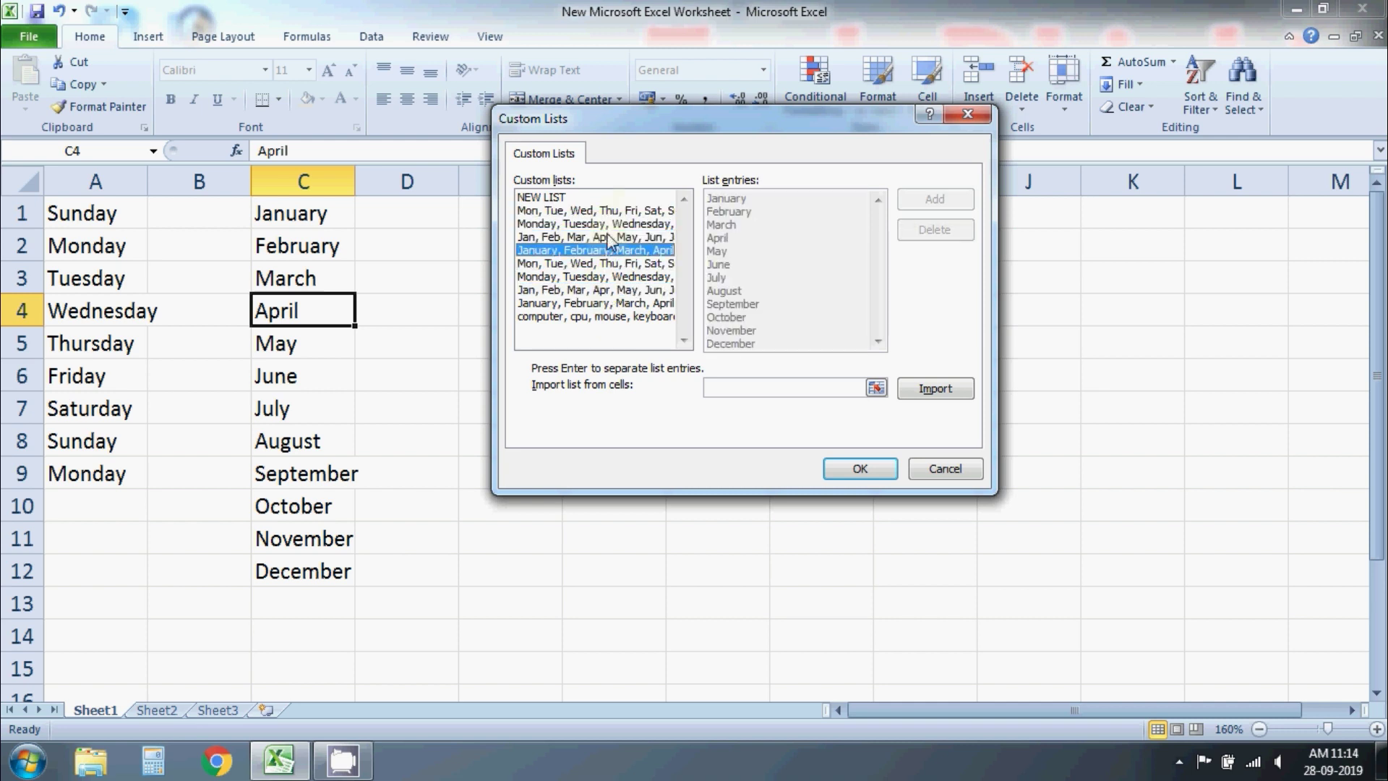
pyautogui.moveTo(614, 222); pyautogui.dragTo(622, 217)
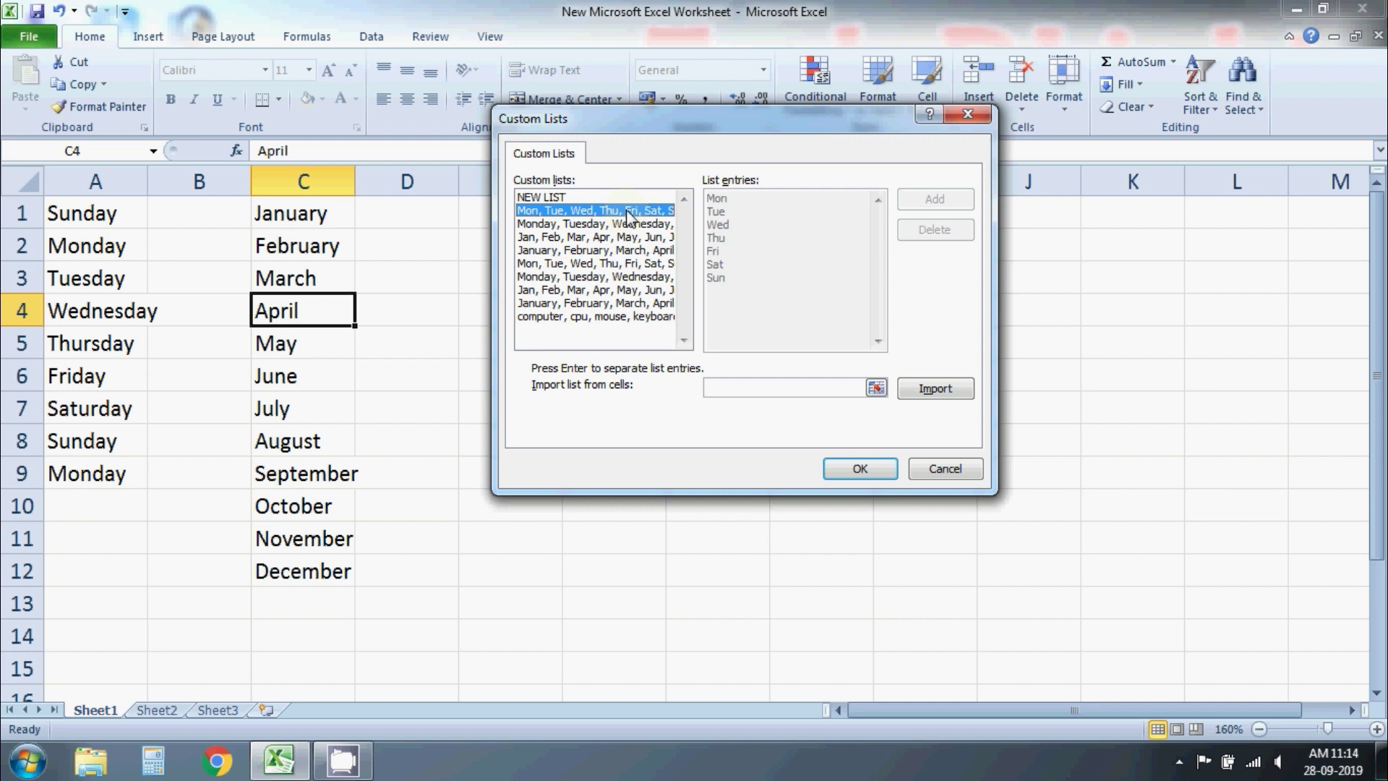
pyautogui.click(625, 226)
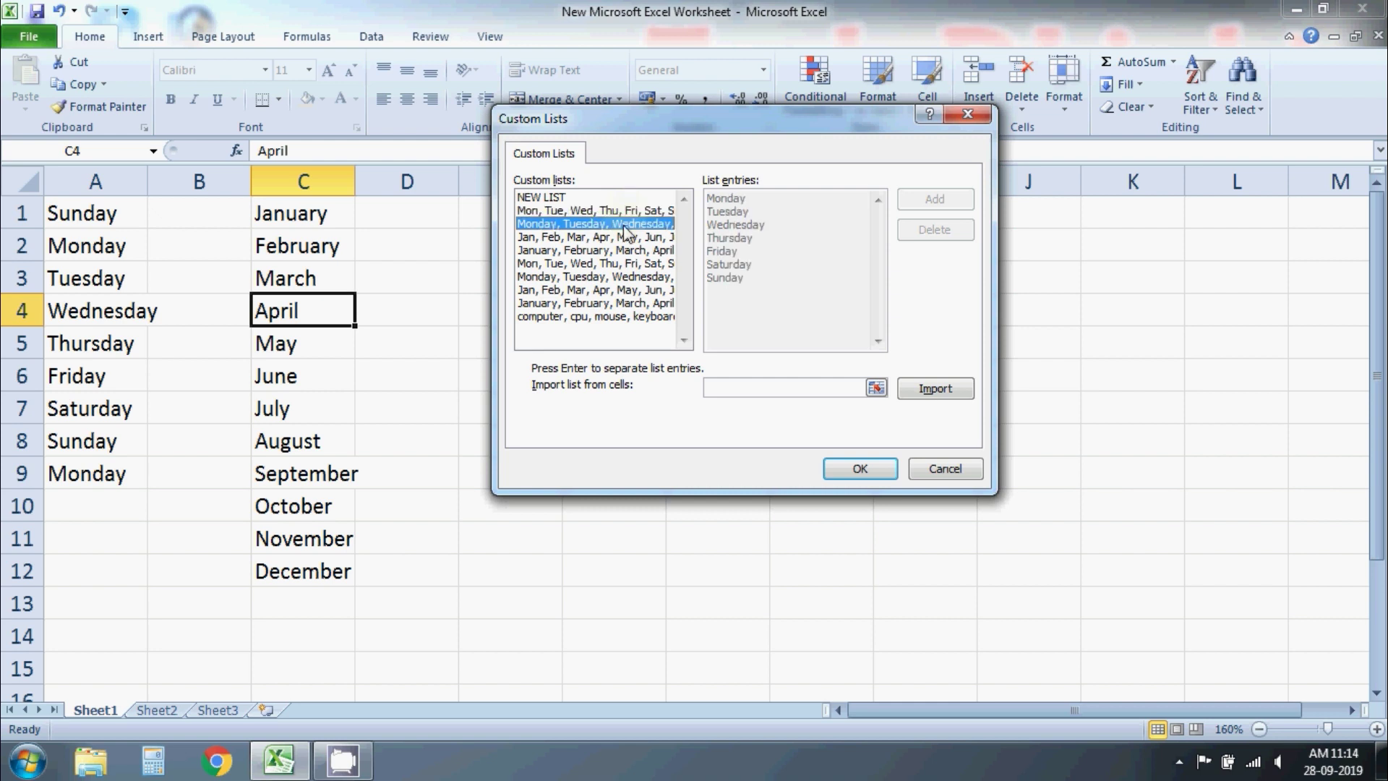
pyautogui.press('Down')
pyautogui.press('Down')
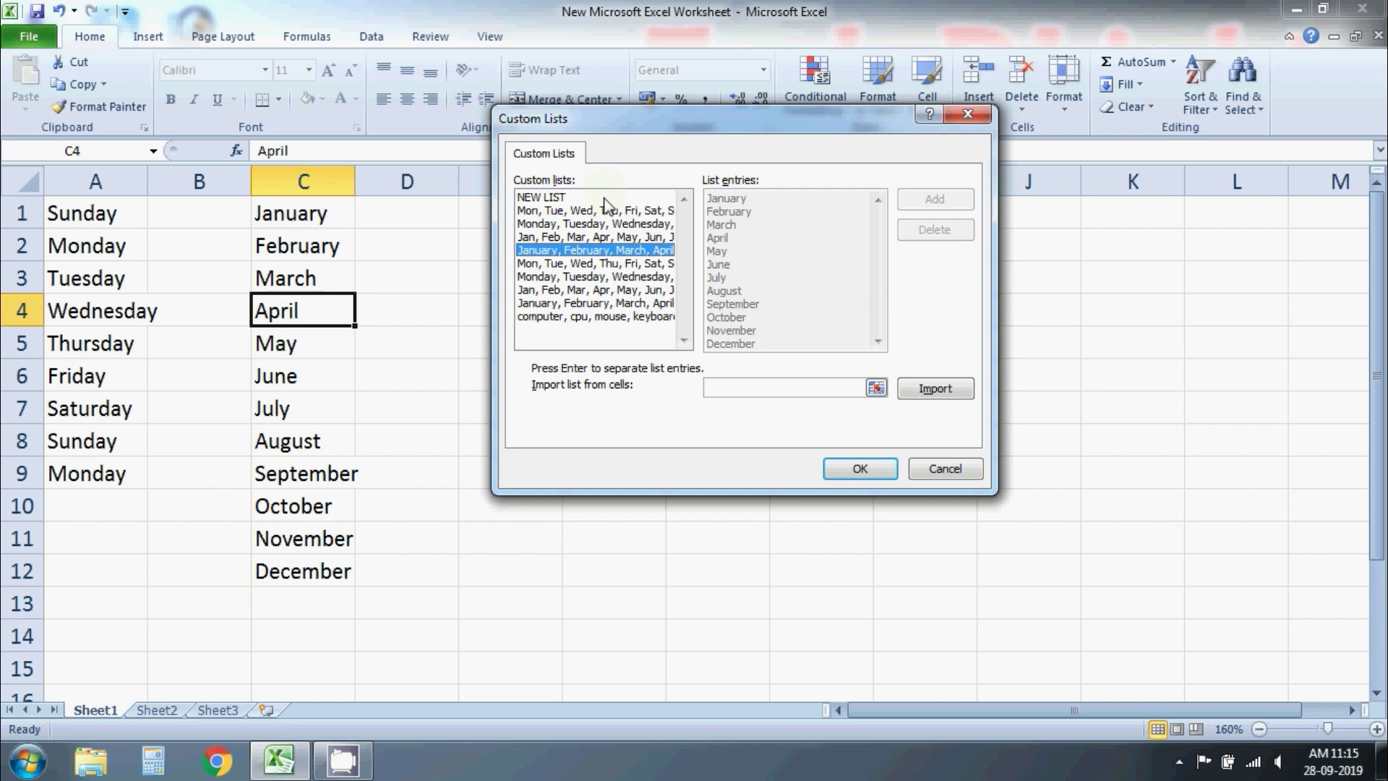
pyautogui.click(604, 197)
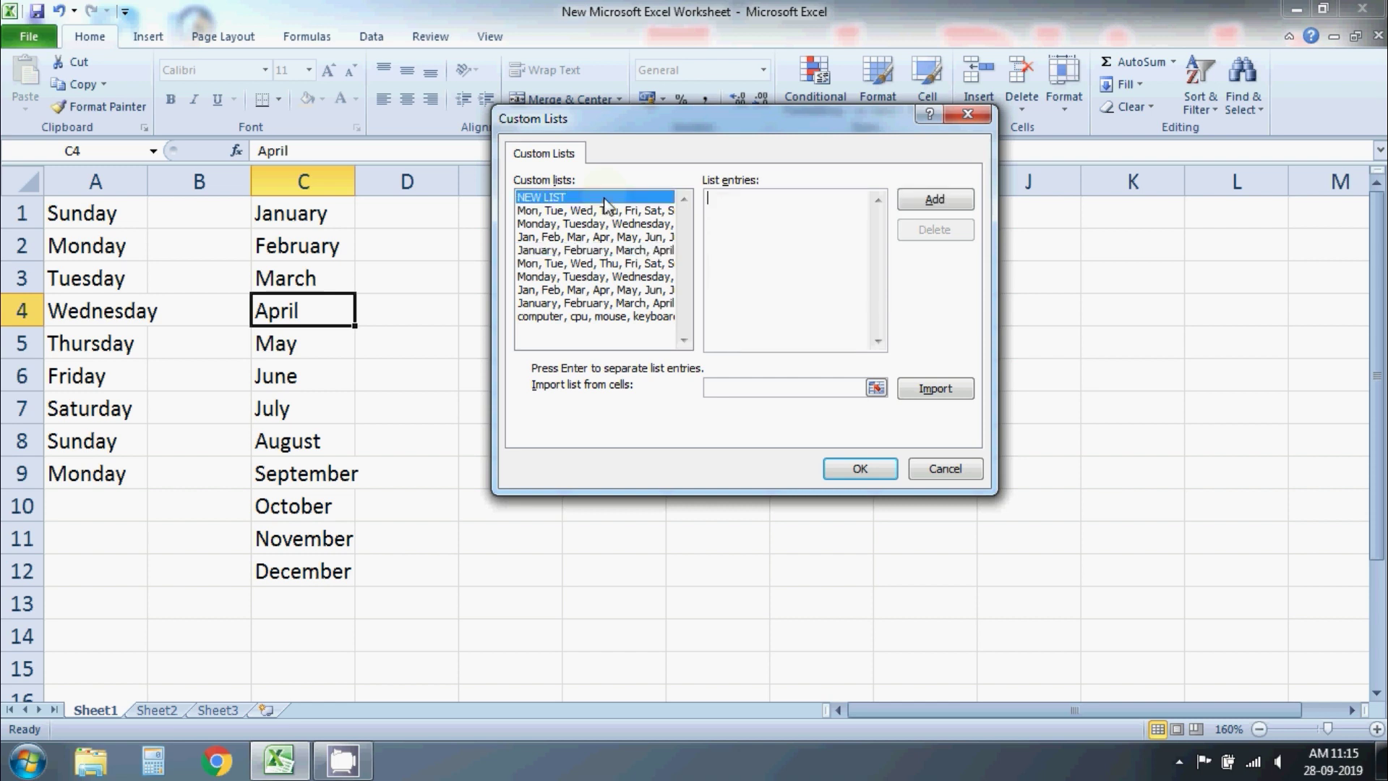
# Step: Add the list word, excel, powerpoint, photoshop, coreldraw, etc and close both dialogs with OK
pyautogui.click(747, 202)
pyautogui.write('word, excel, powerpoint, photos')
pyautogui.write('hop, c')
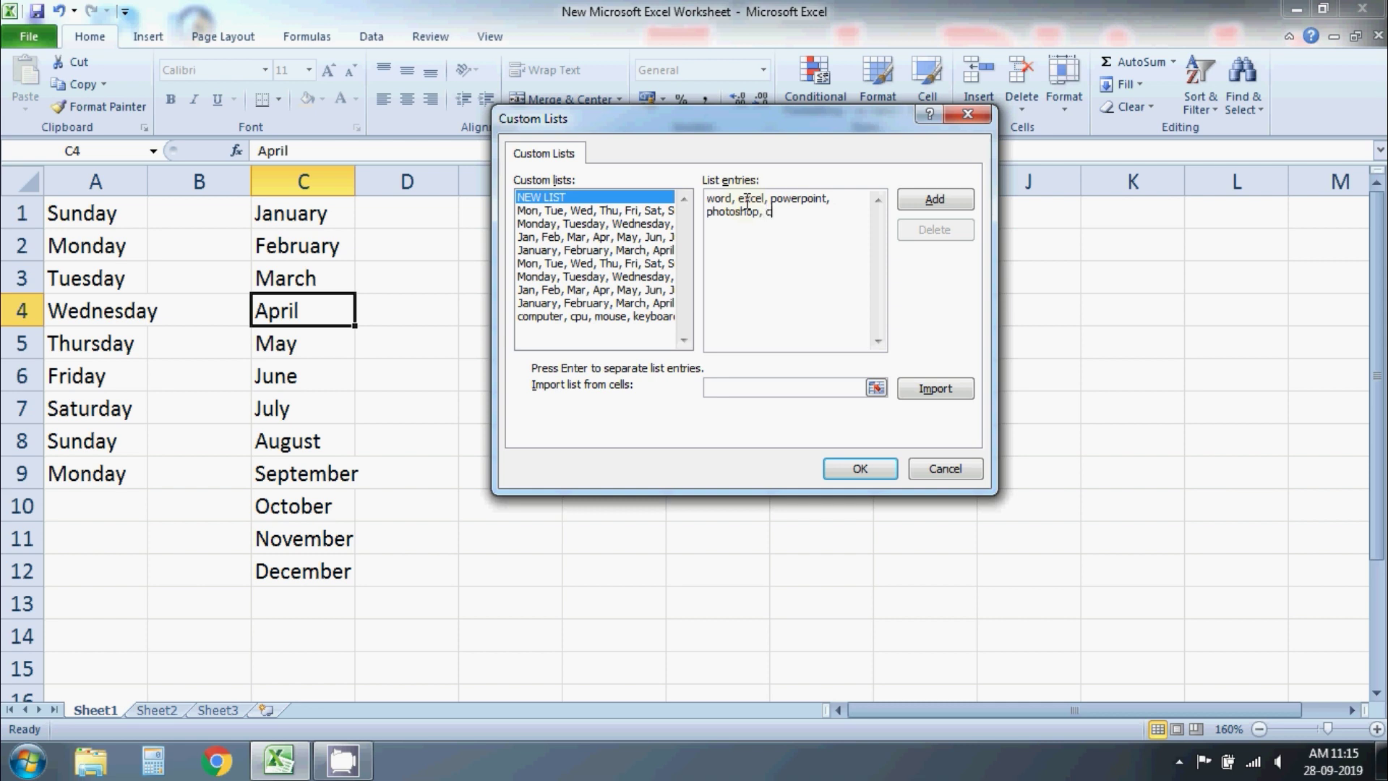
pyautogui.write('oreld')
pyautogui.write('raw, e')
pyautogui.write('tc')
pyautogui.click(913, 198)
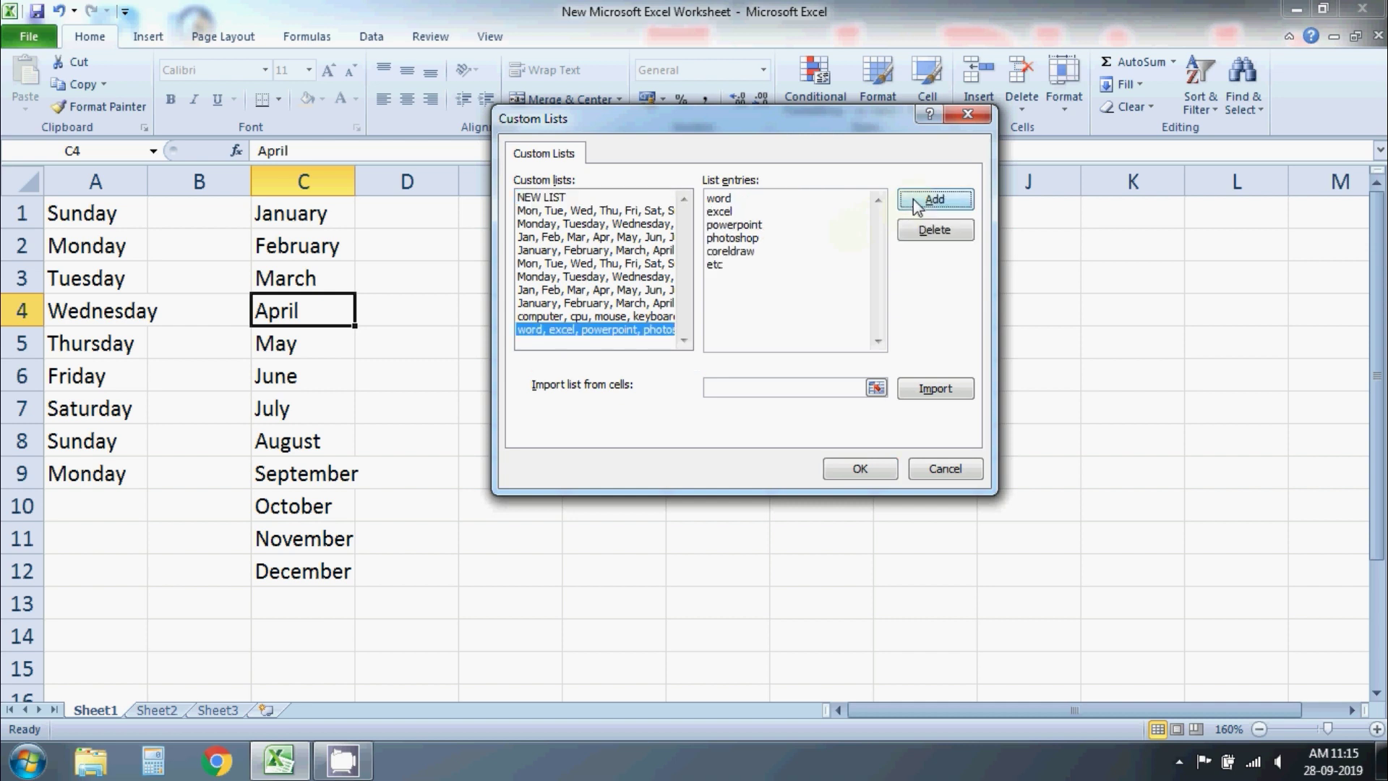
pyautogui.click(728, 202)
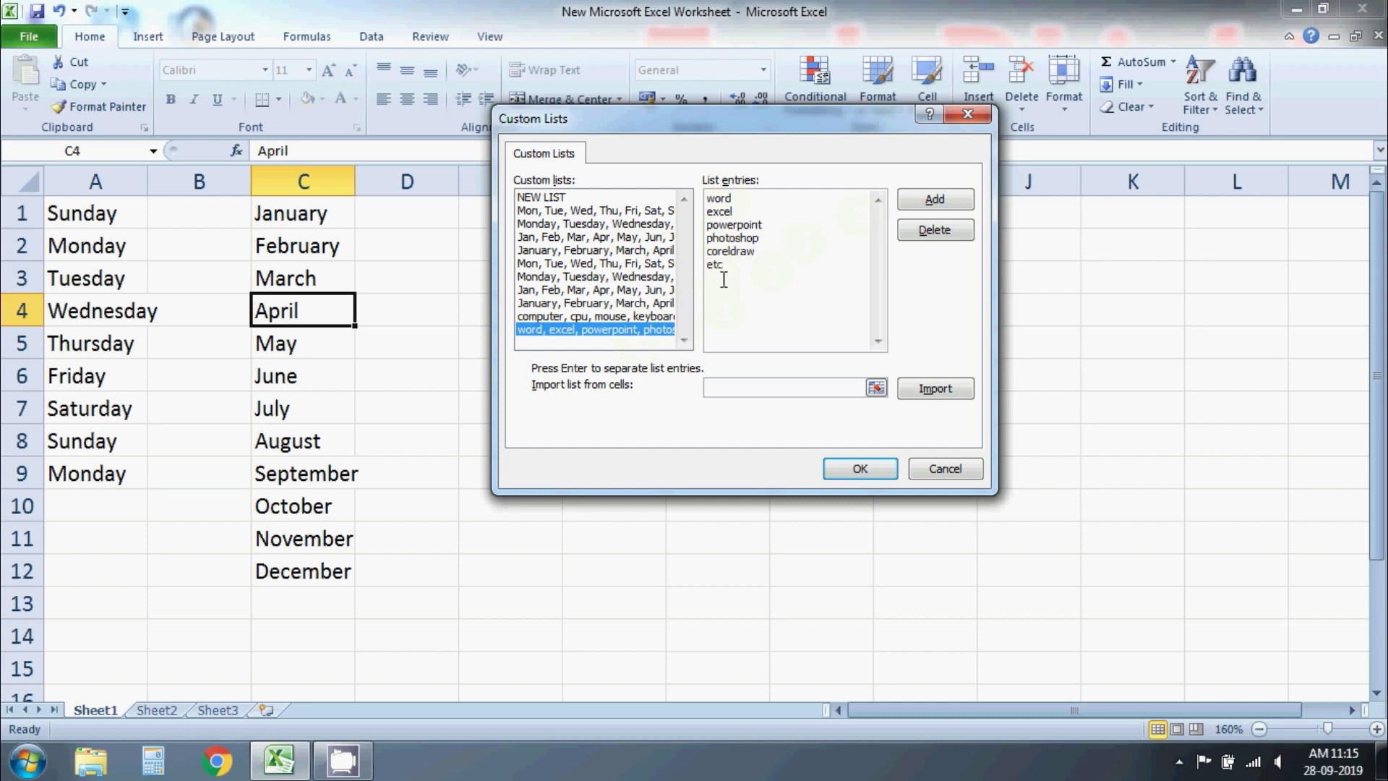
pyautogui.click(838, 471)
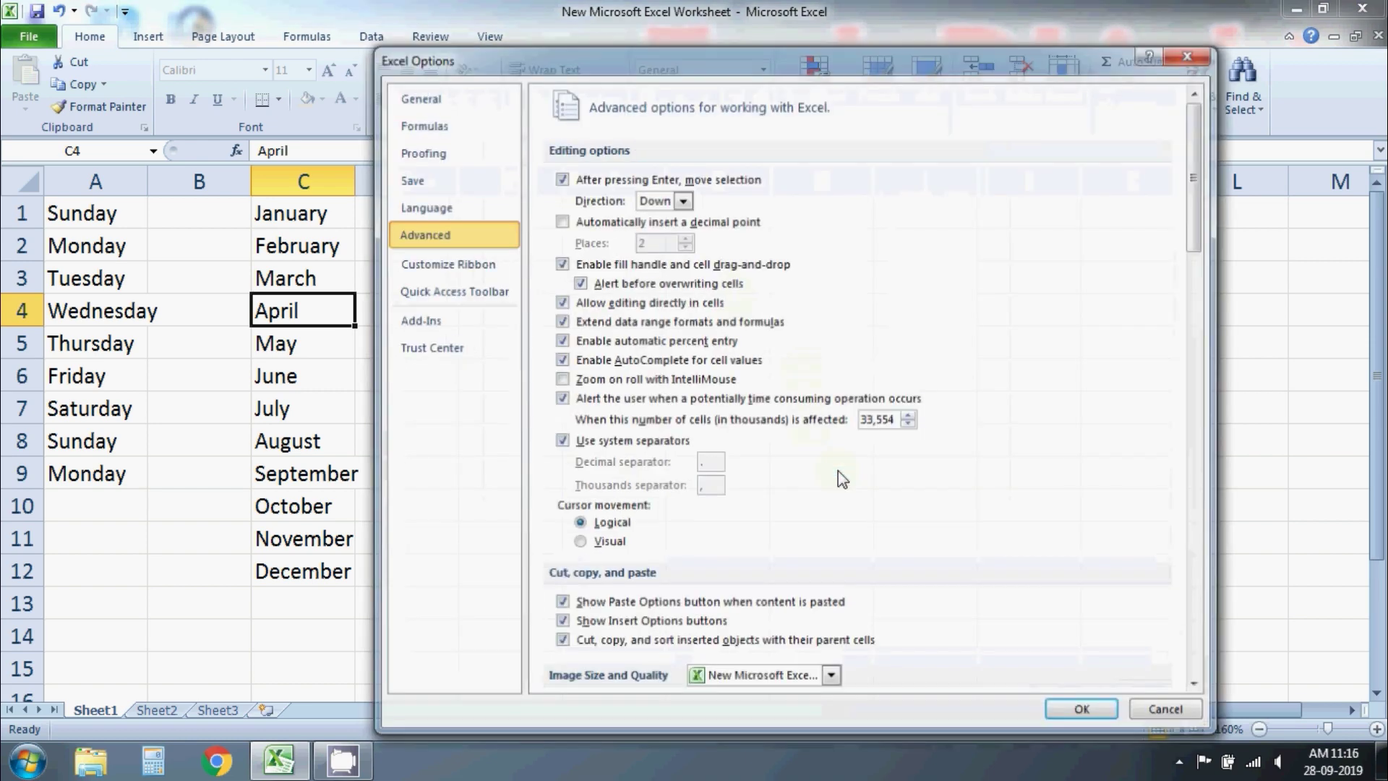
pyautogui.click(1063, 717)
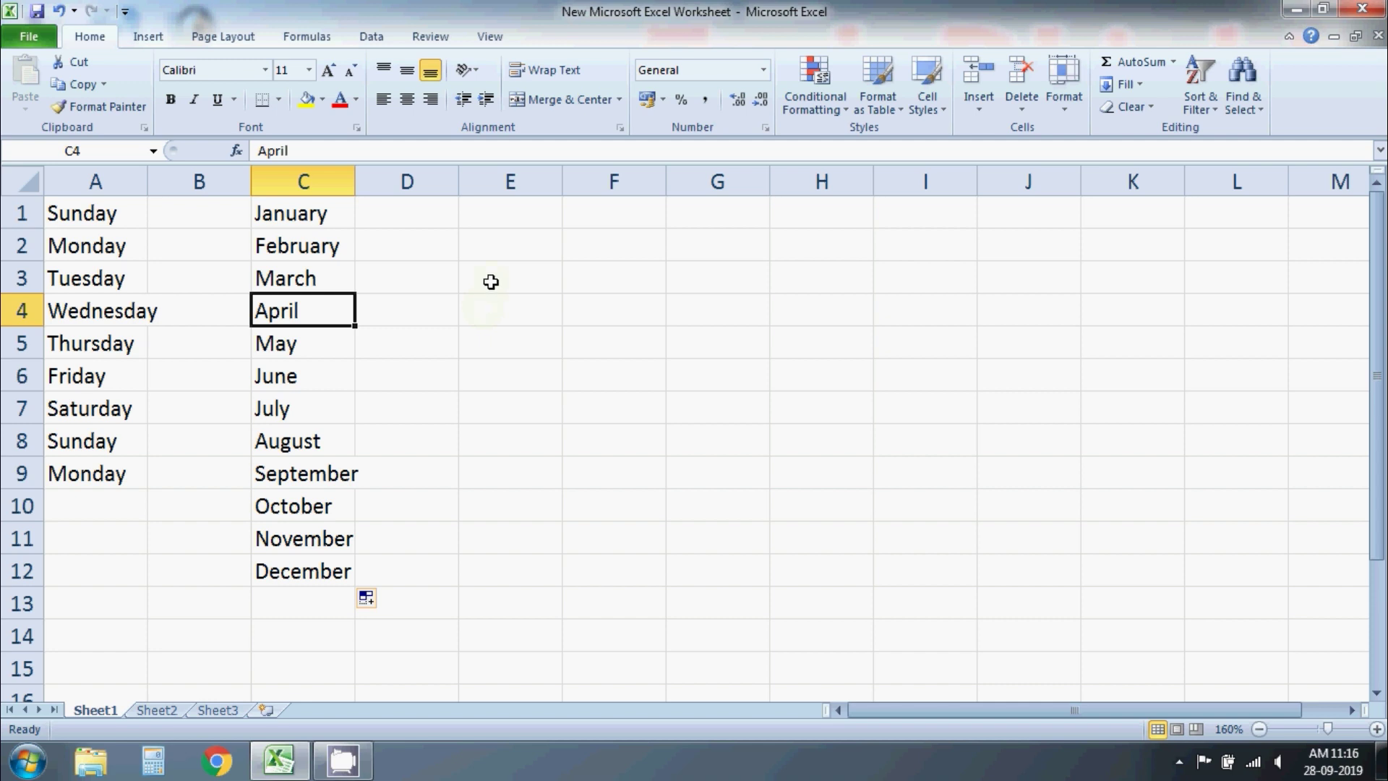
# Step: Enter word in E1 and fill the software list down to E6
pyautogui.click(520, 233)
pyautogui.click(525, 218)
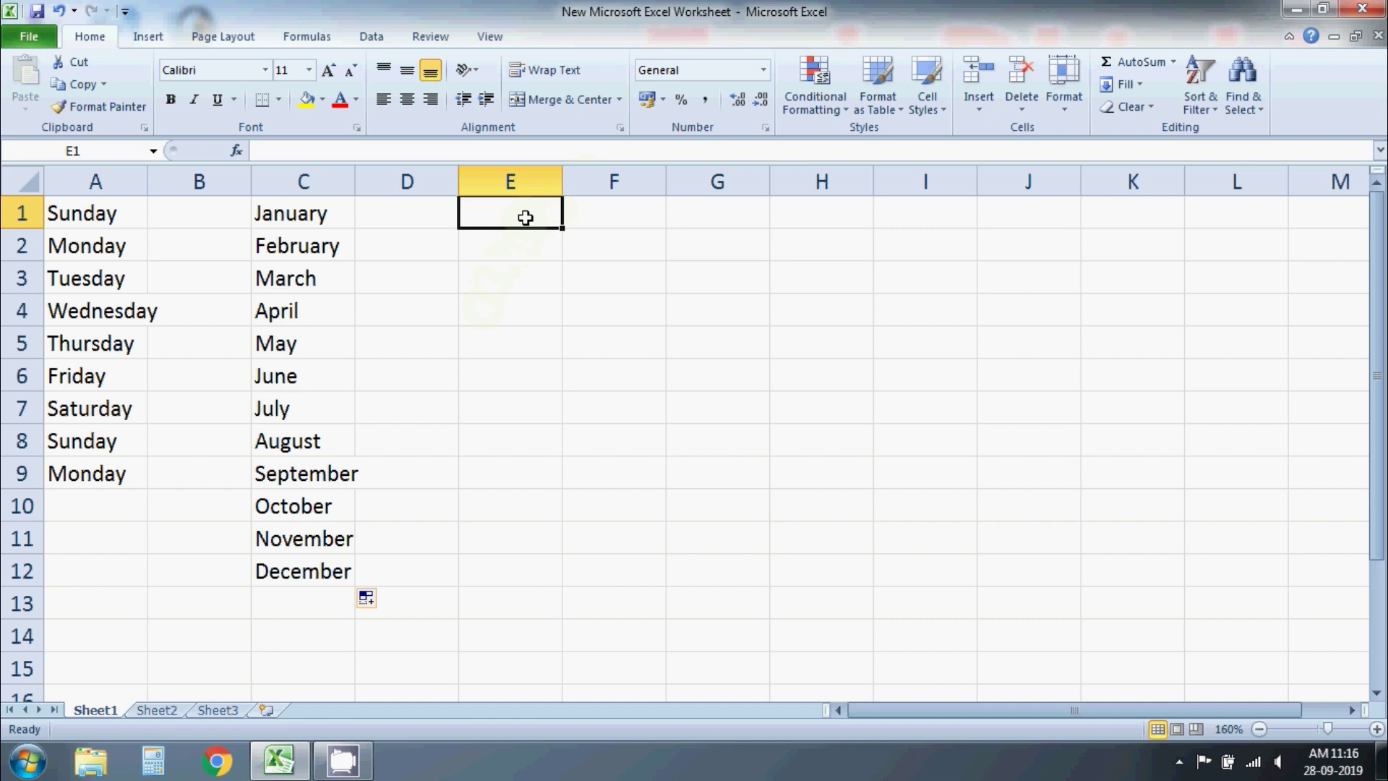
pyautogui.write('word')
pyautogui.press('Return')
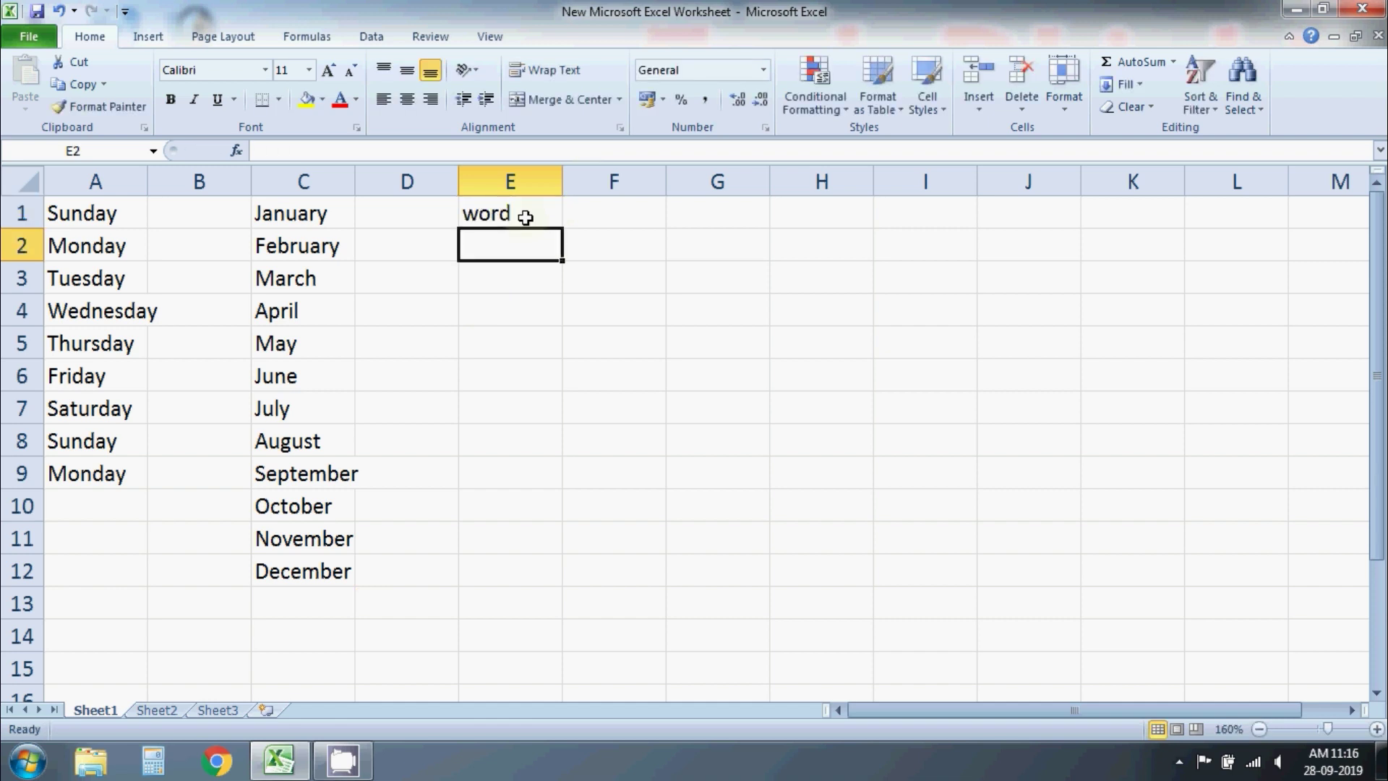
pyautogui.click(525, 217)
pyautogui.moveTo(562, 228)
pyautogui.mouseDown()
pyautogui.moveTo(589, 327)
pyautogui.moveTo(588, 396)
pyautogui.mouseUp()
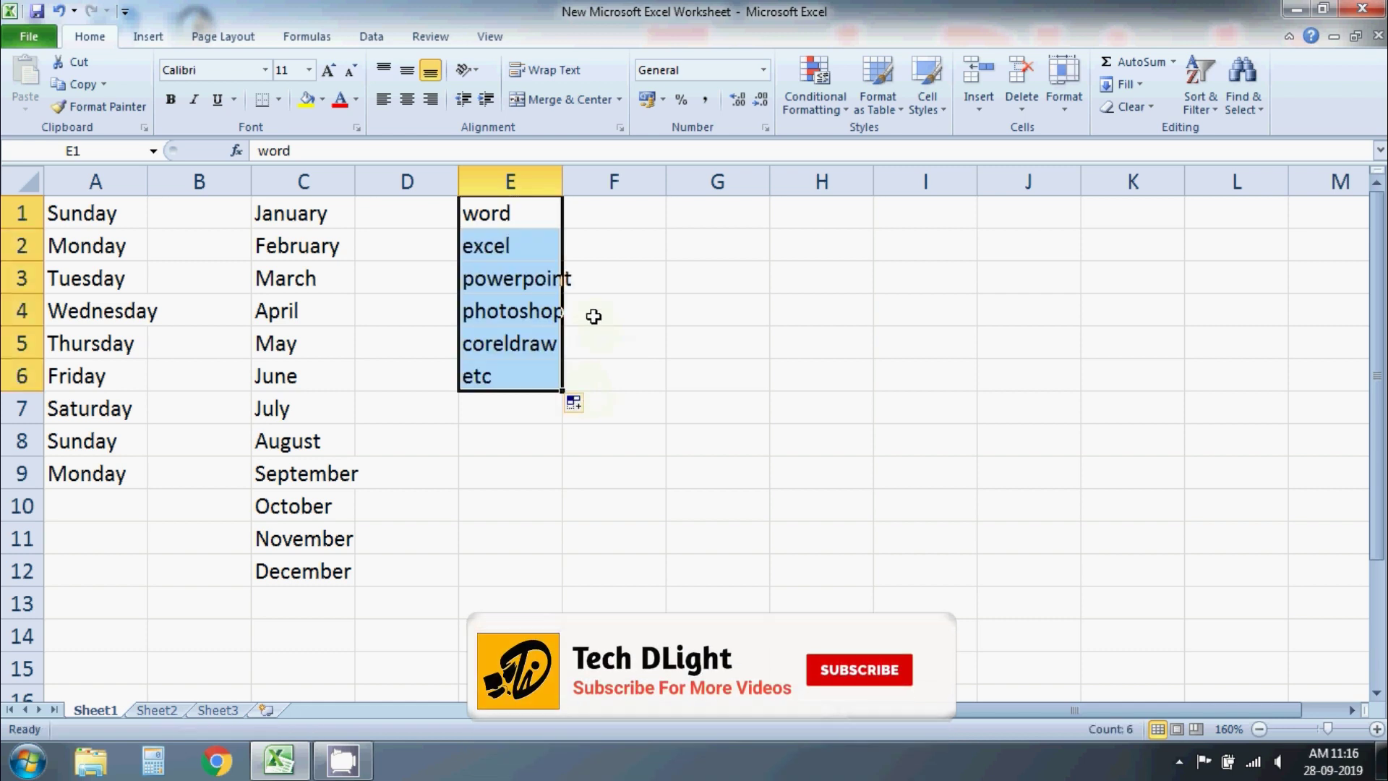
pyautogui.click(600, 278)
pyautogui.click(582, 344)
pyautogui.click(581, 376)
pyautogui.click(577, 442)
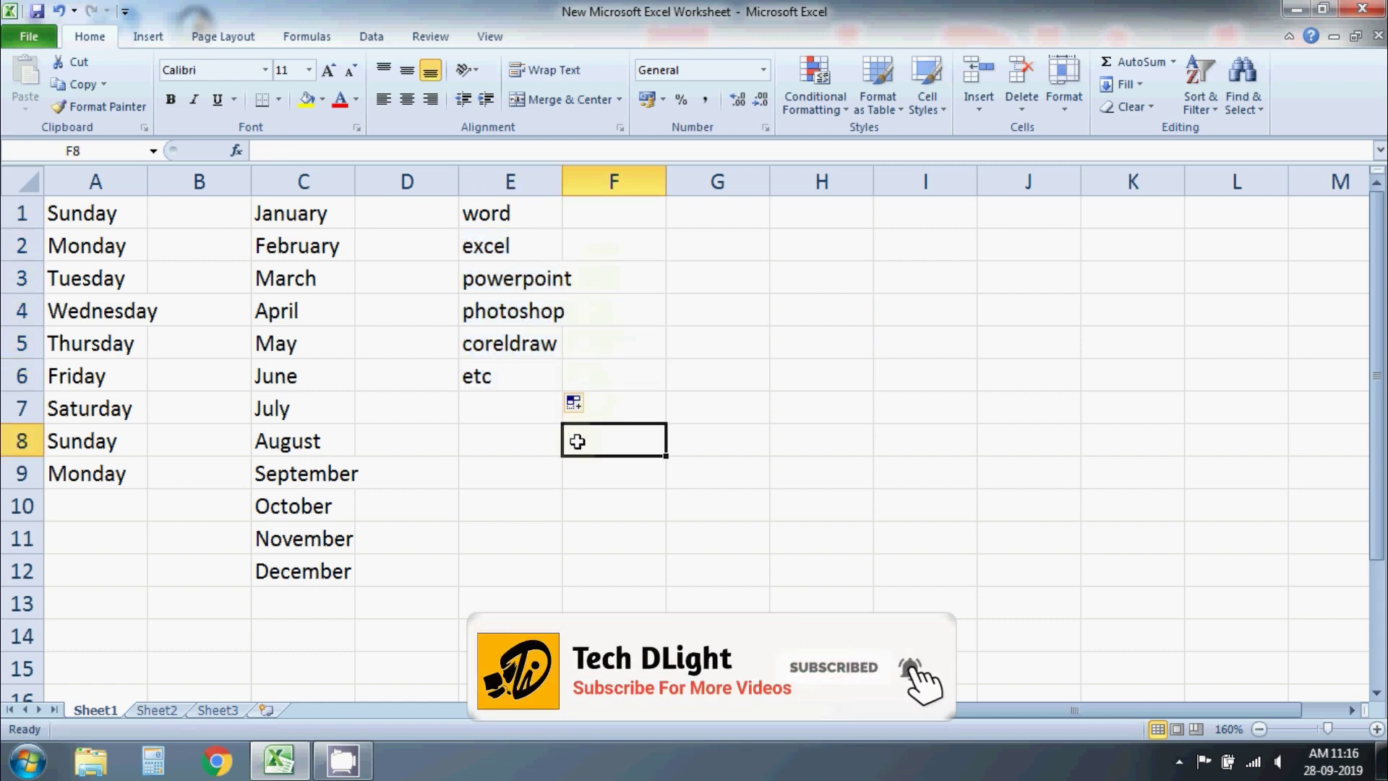
# Step: Enter excel in F1 and drag the software series down toward F6
pyautogui.click(636, 225)
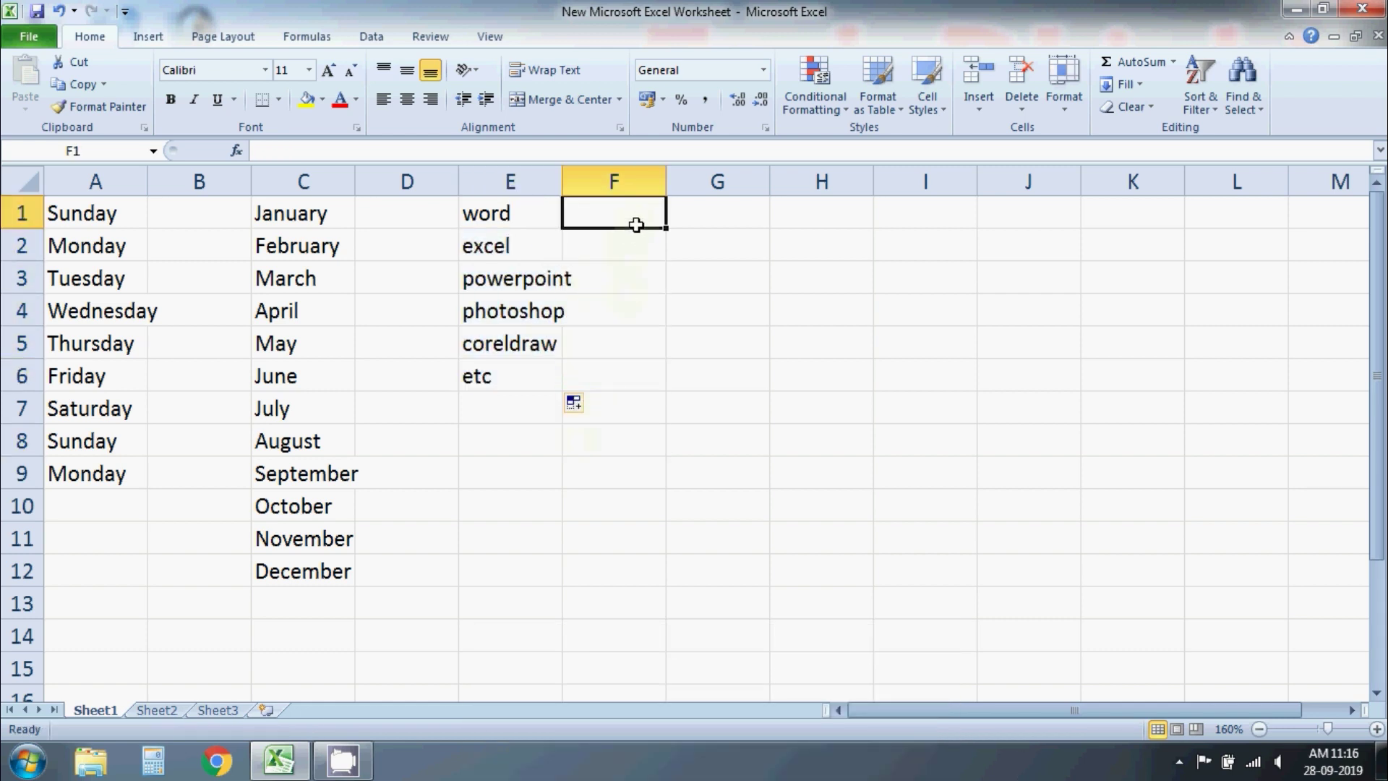
pyautogui.write('exce')
pyautogui.press('BackSpace')
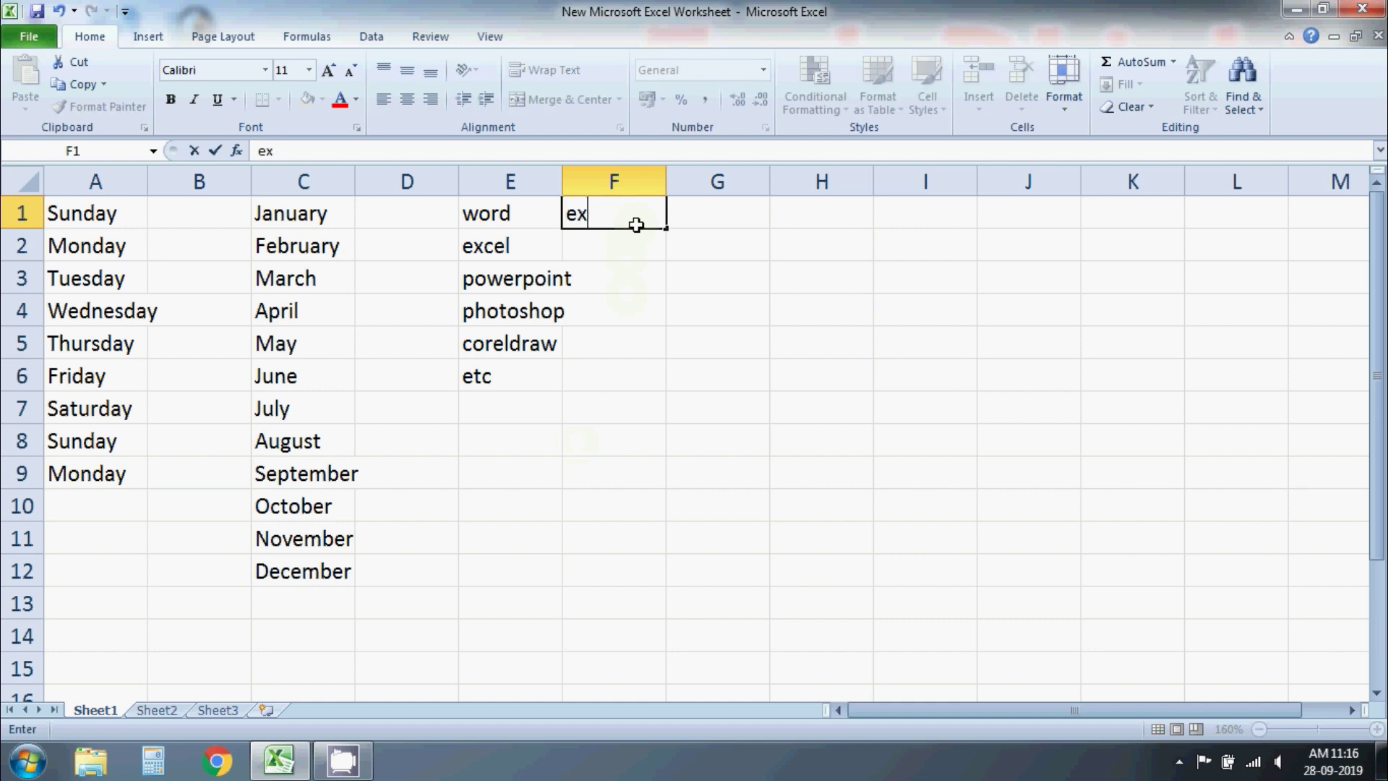
pyautogui.write('cel')
pyautogui.press('Return')
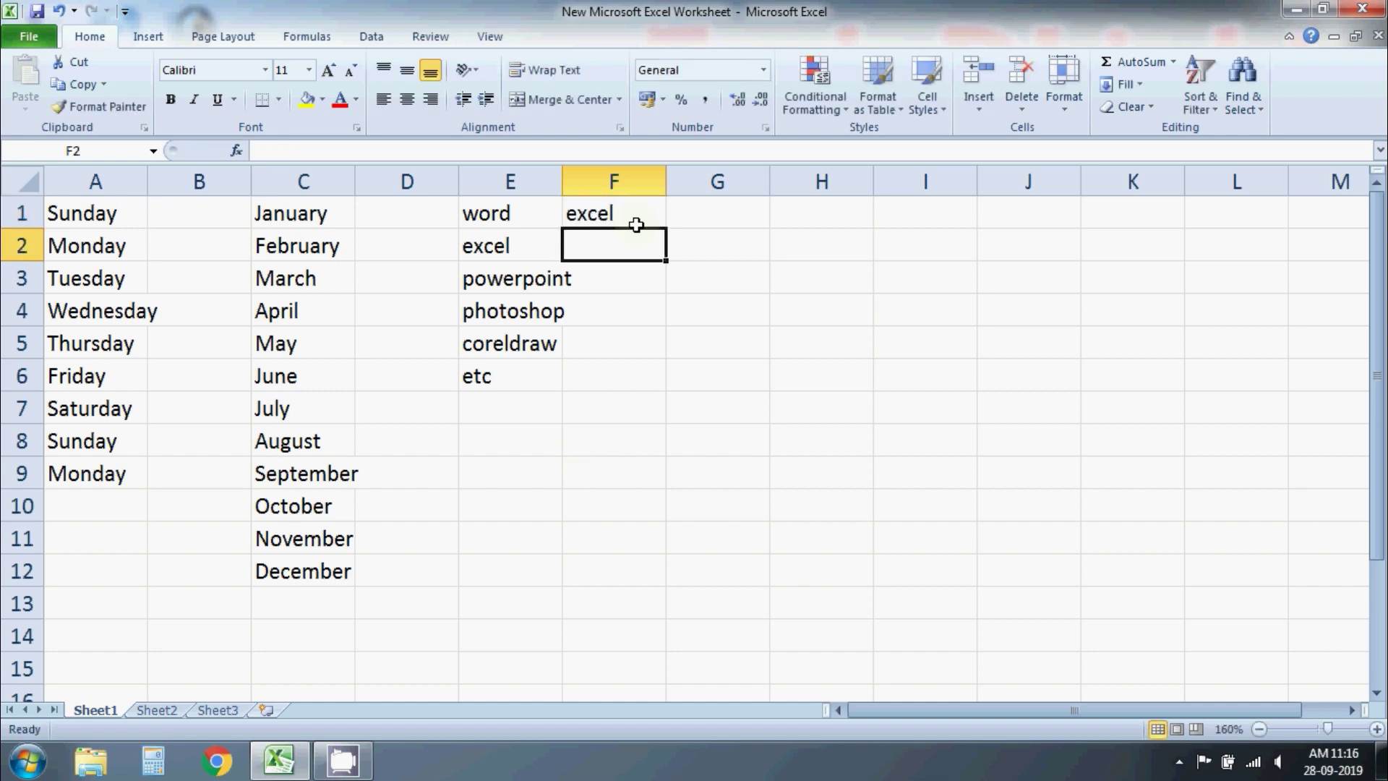
pyautogui.click(636, 225)
pyautogui.moveTo(666, 229); pyautogui.dragTo(672, 394)
# Step: Finish the F1:F6 fill and select I3 beside the twelve names pasted into H2:H13
pyautogui.click(705, 404)
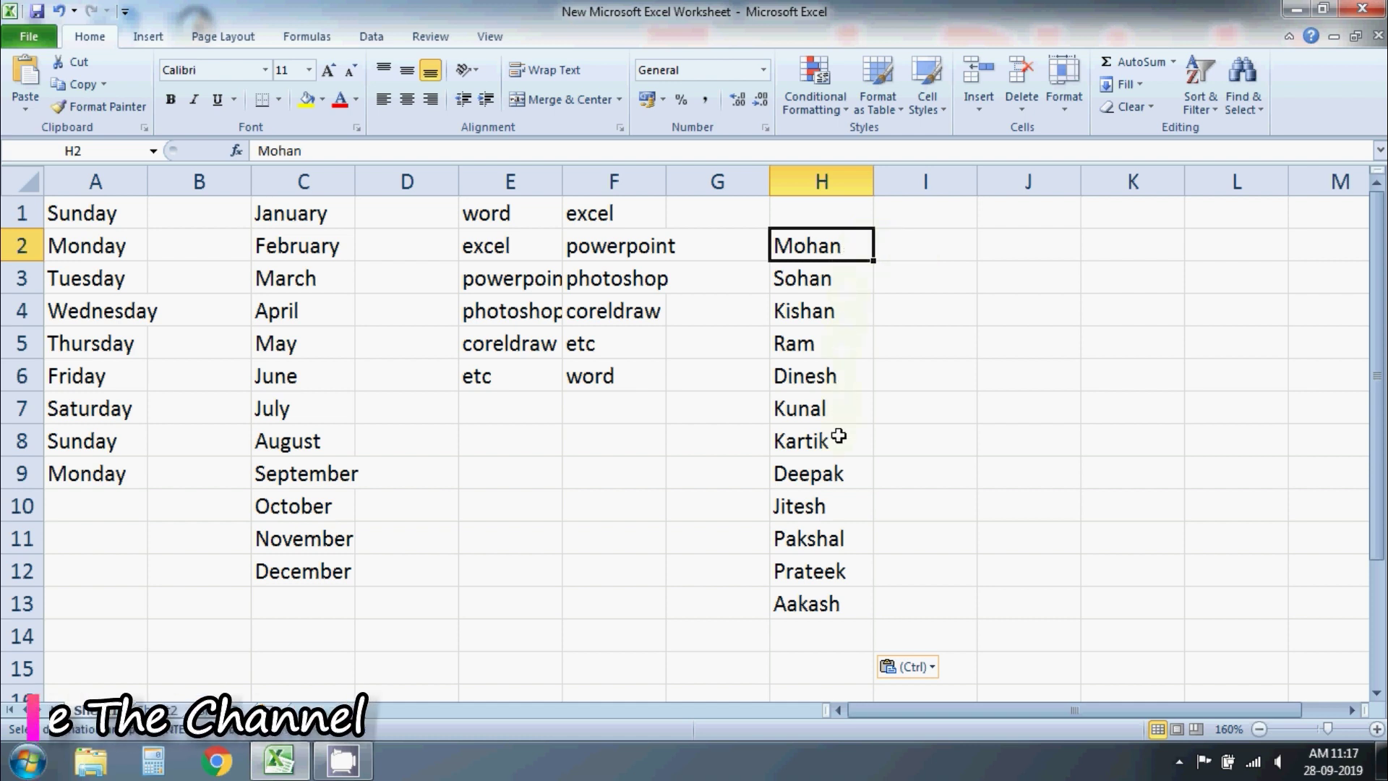
pyautogui.click(882, 286)
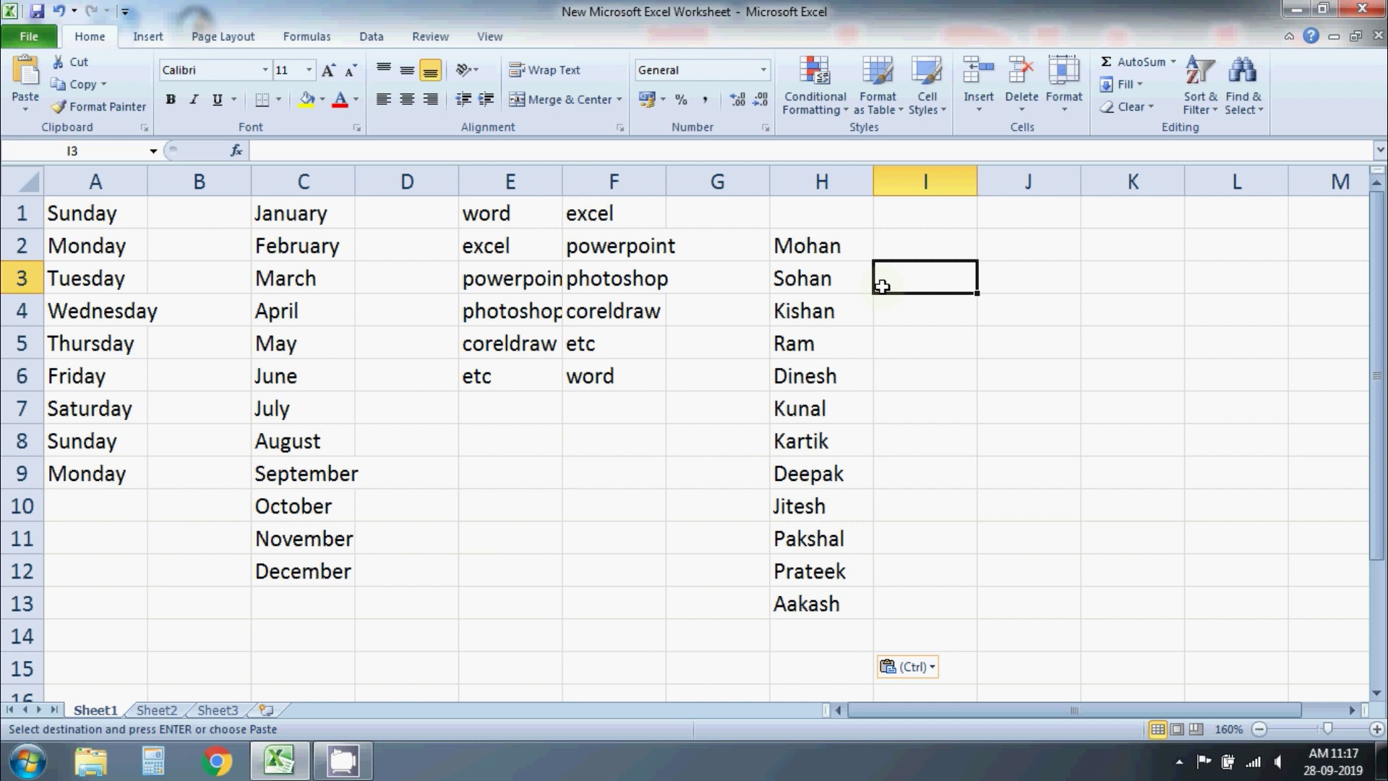
# Step: Open the Custom Lists editor from the Advanced page of Excel Options
pyautogui.click(28, 36)
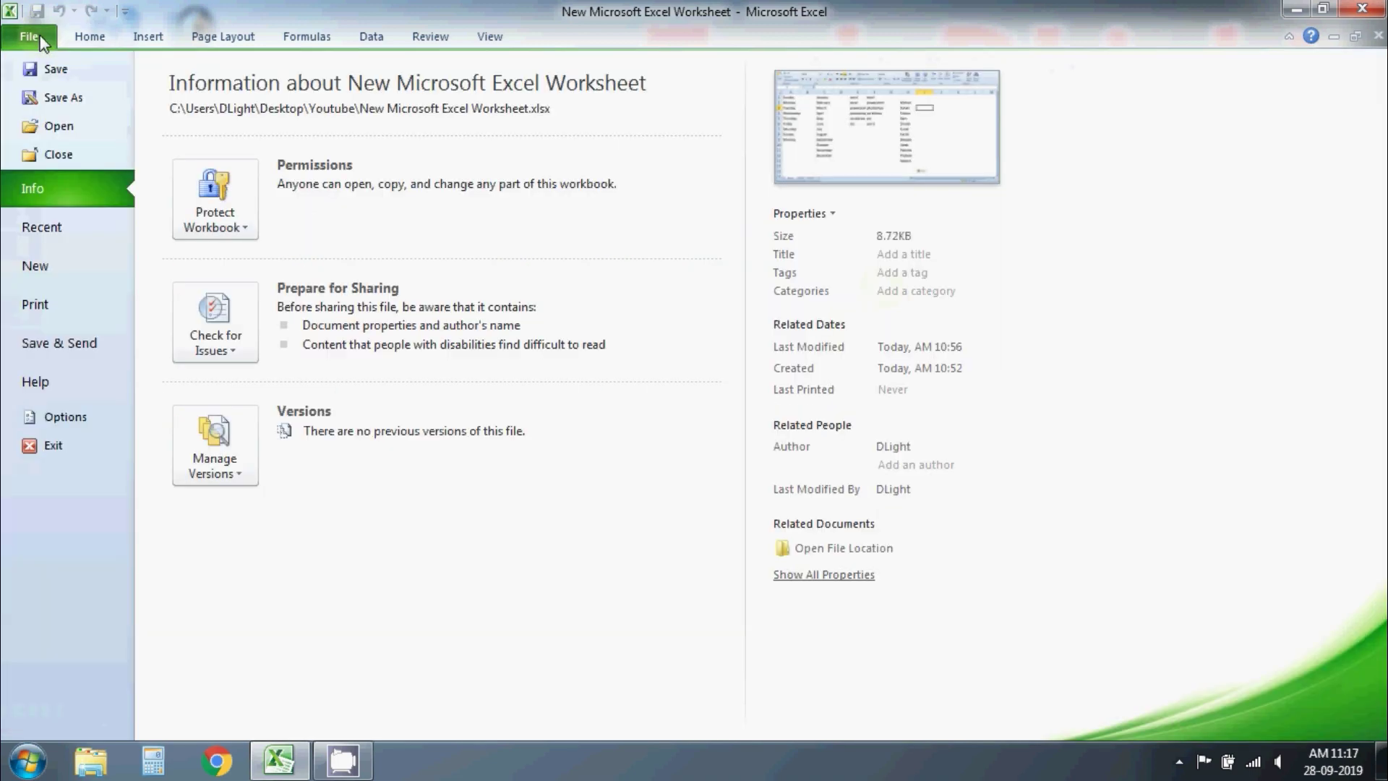
pyautogui.click(83, 418)
pyautogui.click(458, 233)
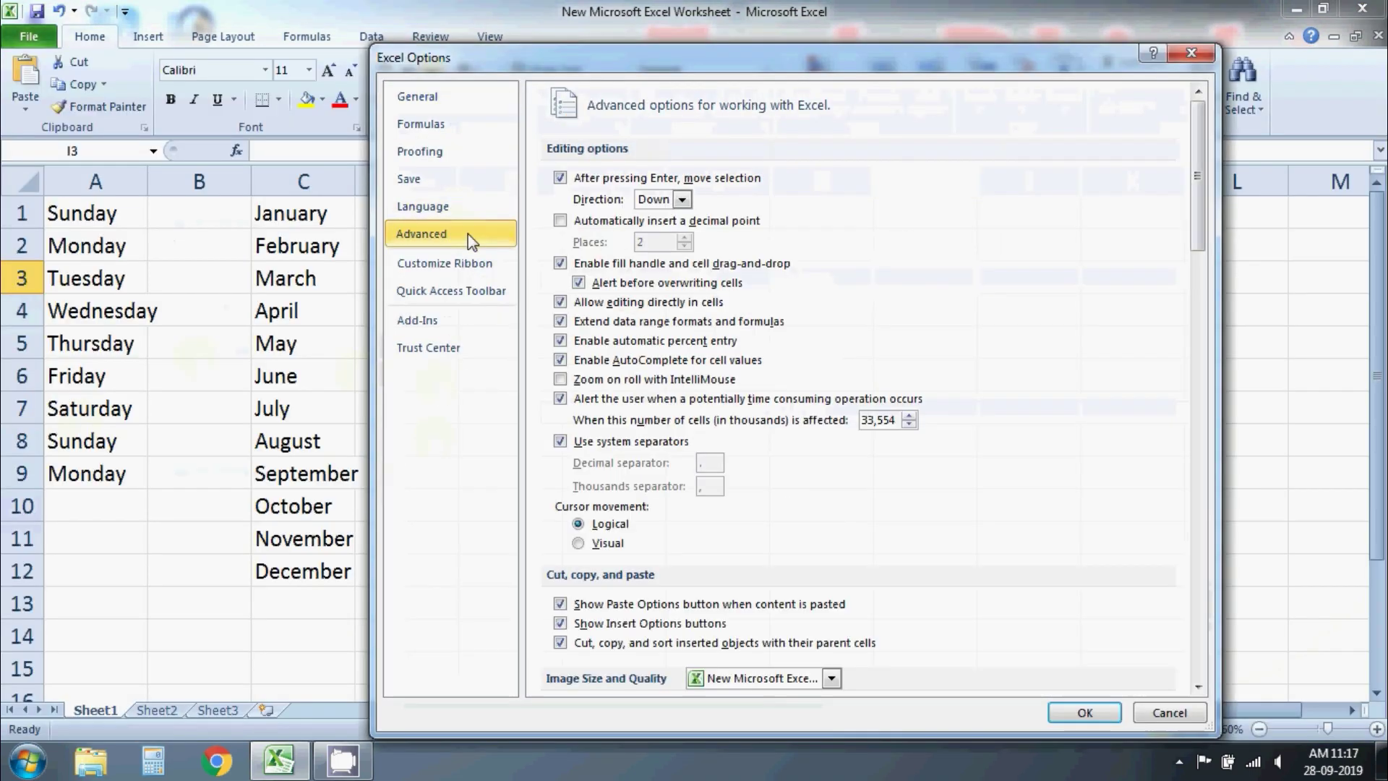
pyautogui.moveTo(1198, 210)
pyautogui.mouseDown()
pyautogui.moveTo(1205, 428)
pyautogui.moveTo(1185, 639)
pyautogui.mouseUp()
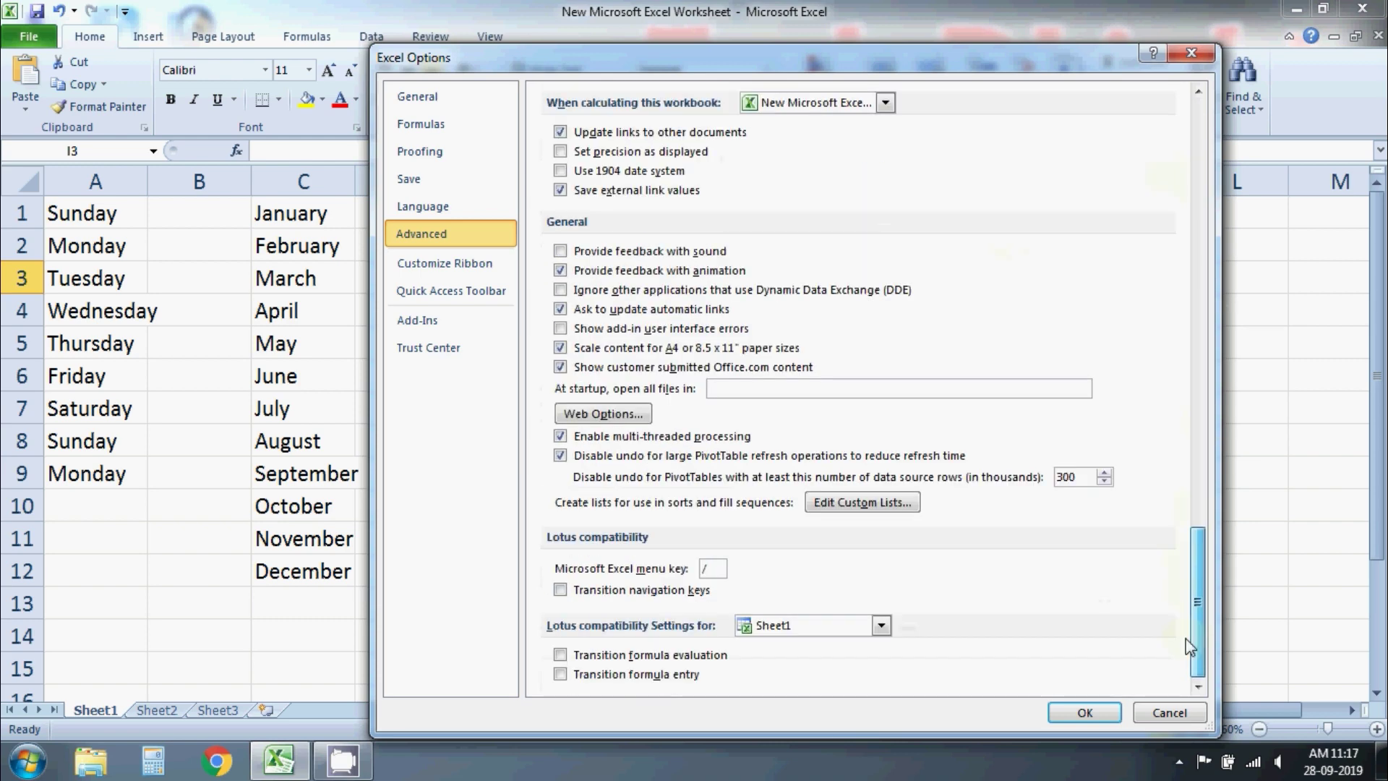
pyautogui.click(907, 508)
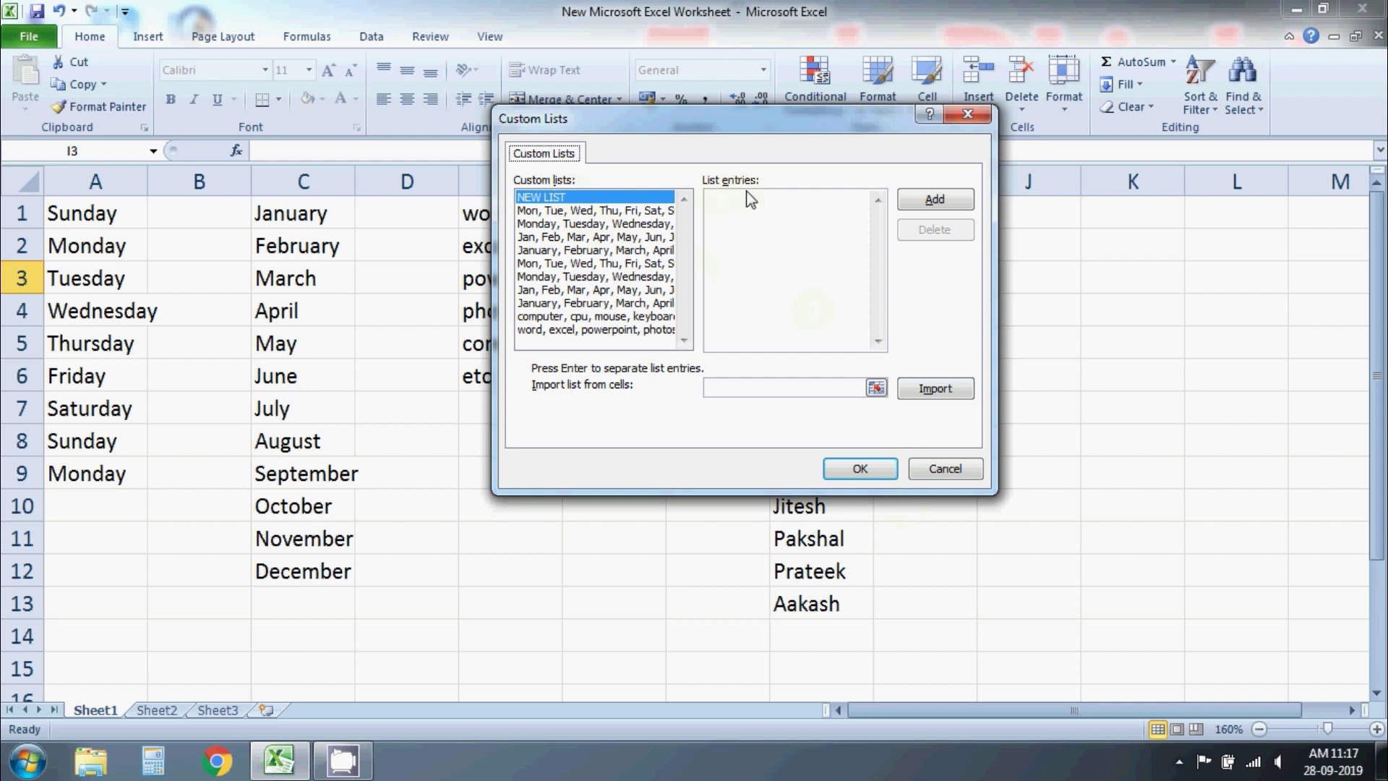
pyautogui.click(742, 197)
# Step: Import the names from $H$2:$H$13 as a new custom list and close both dialogs with OK
pyautogui.moveTo(831, 117); pyautogui.dragTo(561, 91)
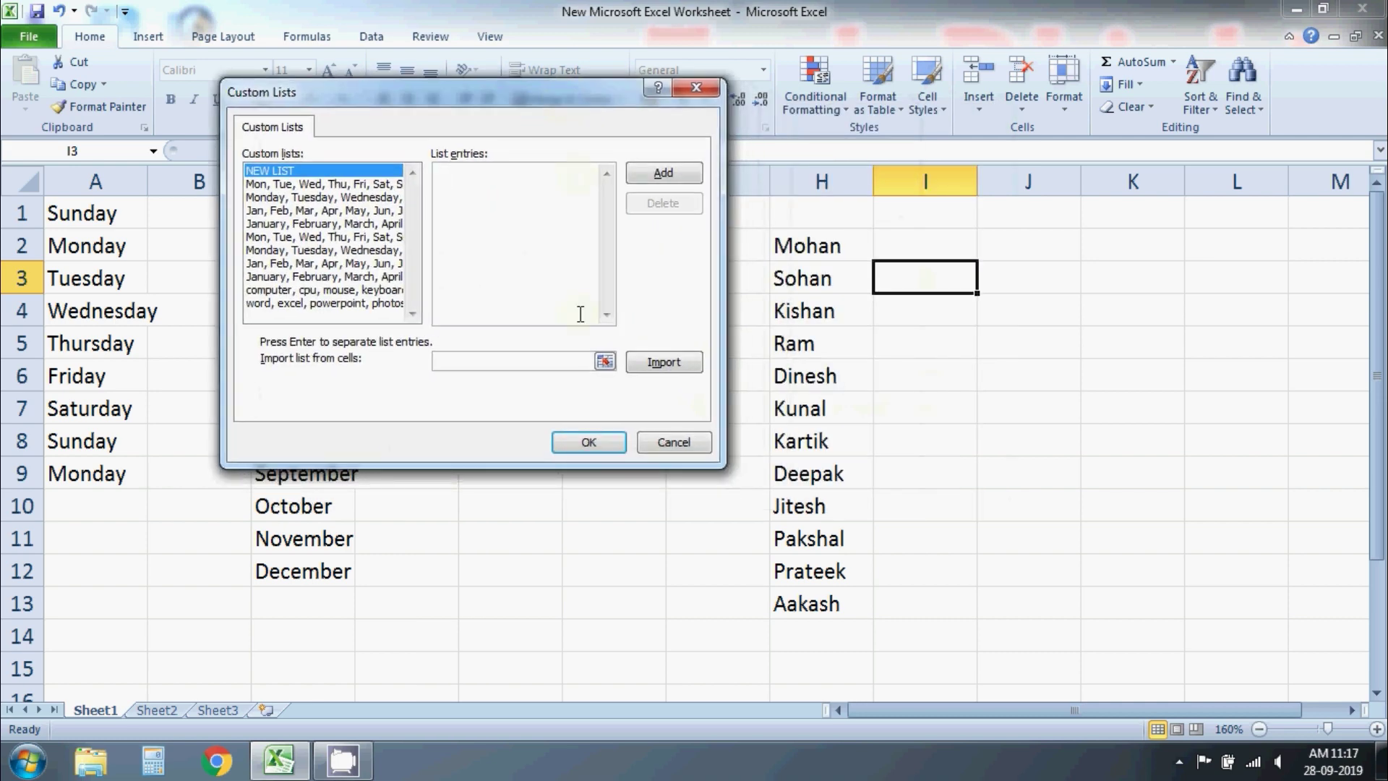
pyautogui.click(604, 363)
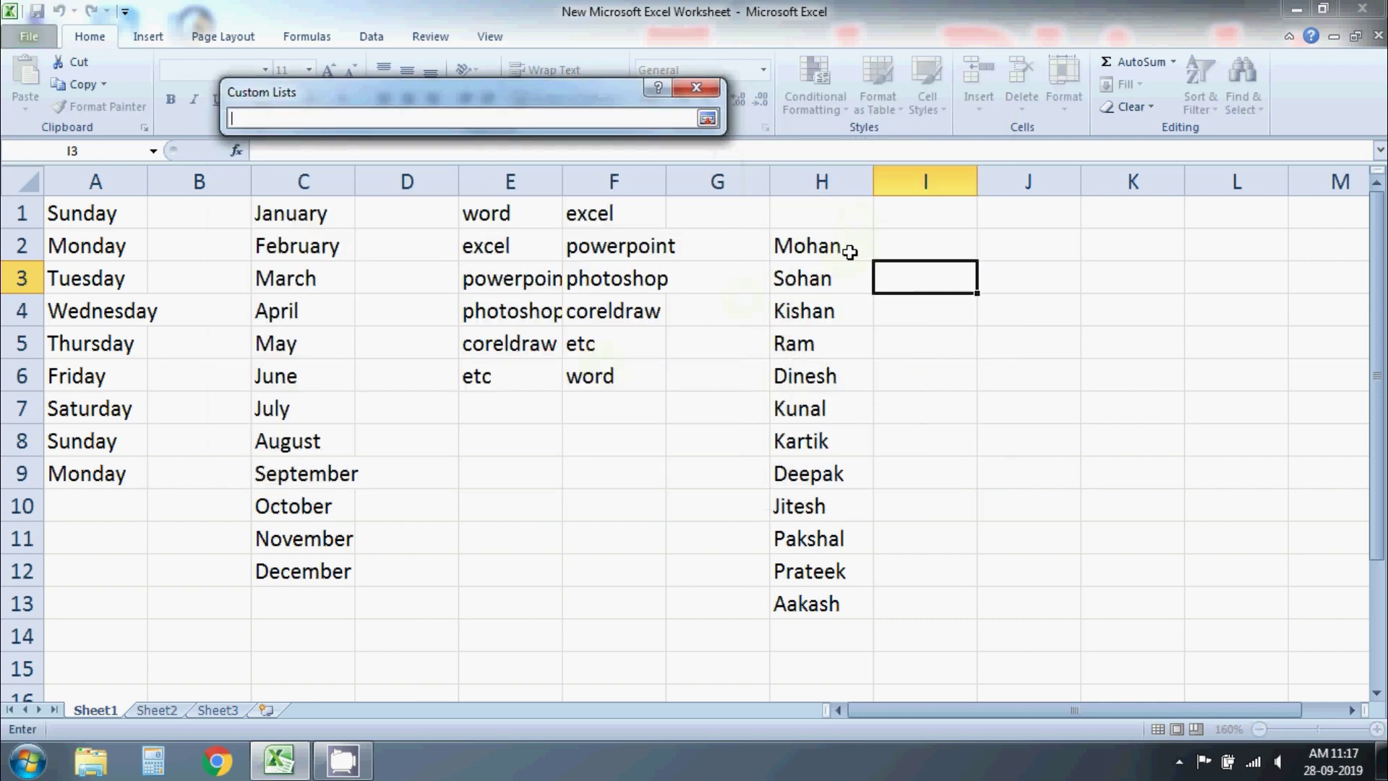
pyautogui.moveTo(849, 251); pyautogui.dragTo(839, 601)
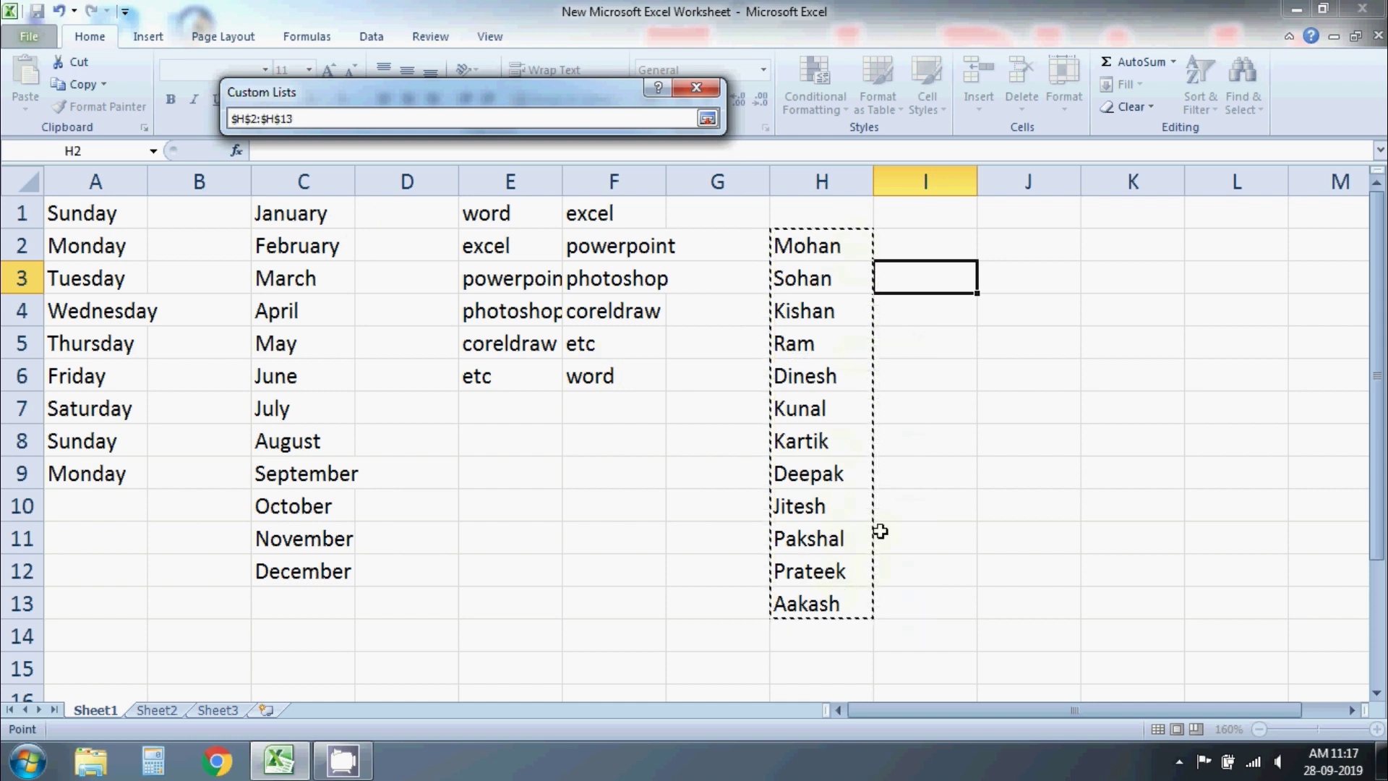
pyautogui.click(708, 118)
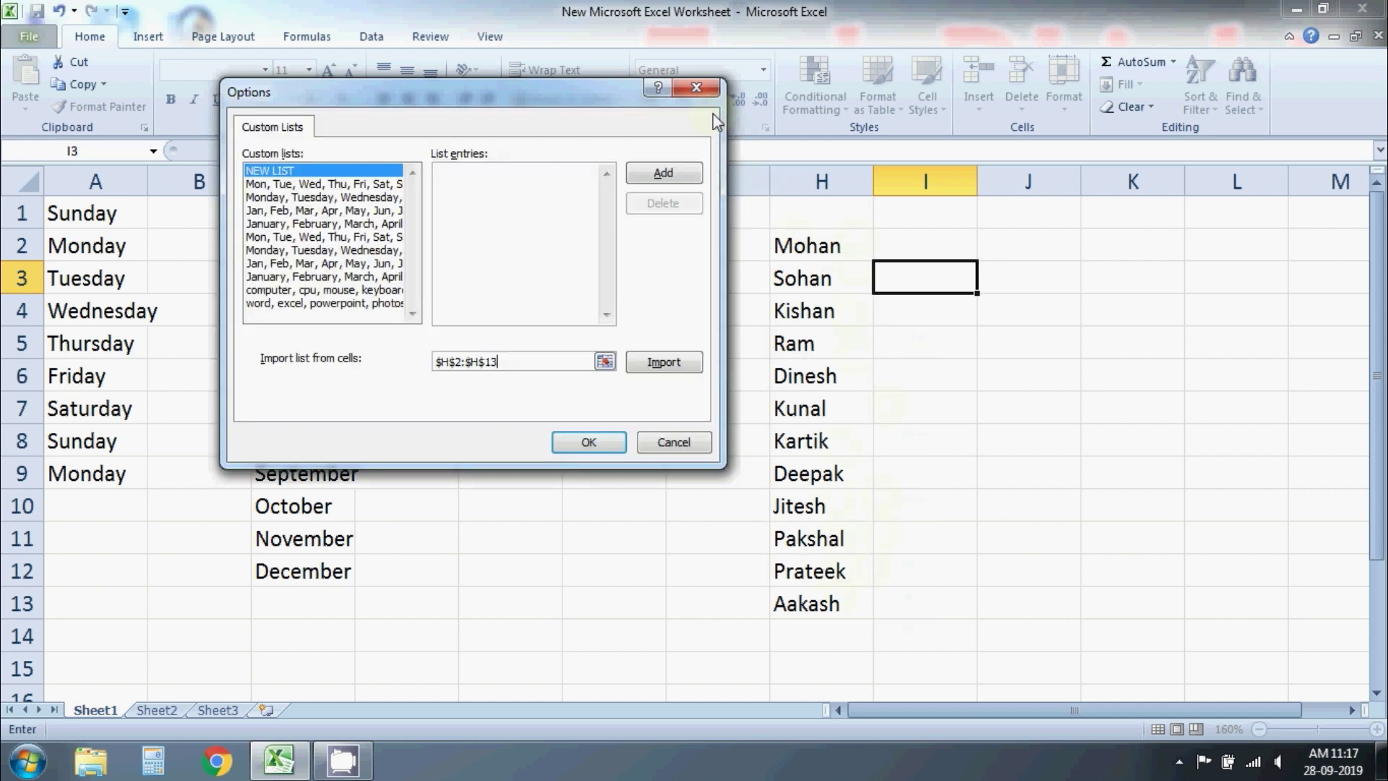
pyautogui.click(687, 366)
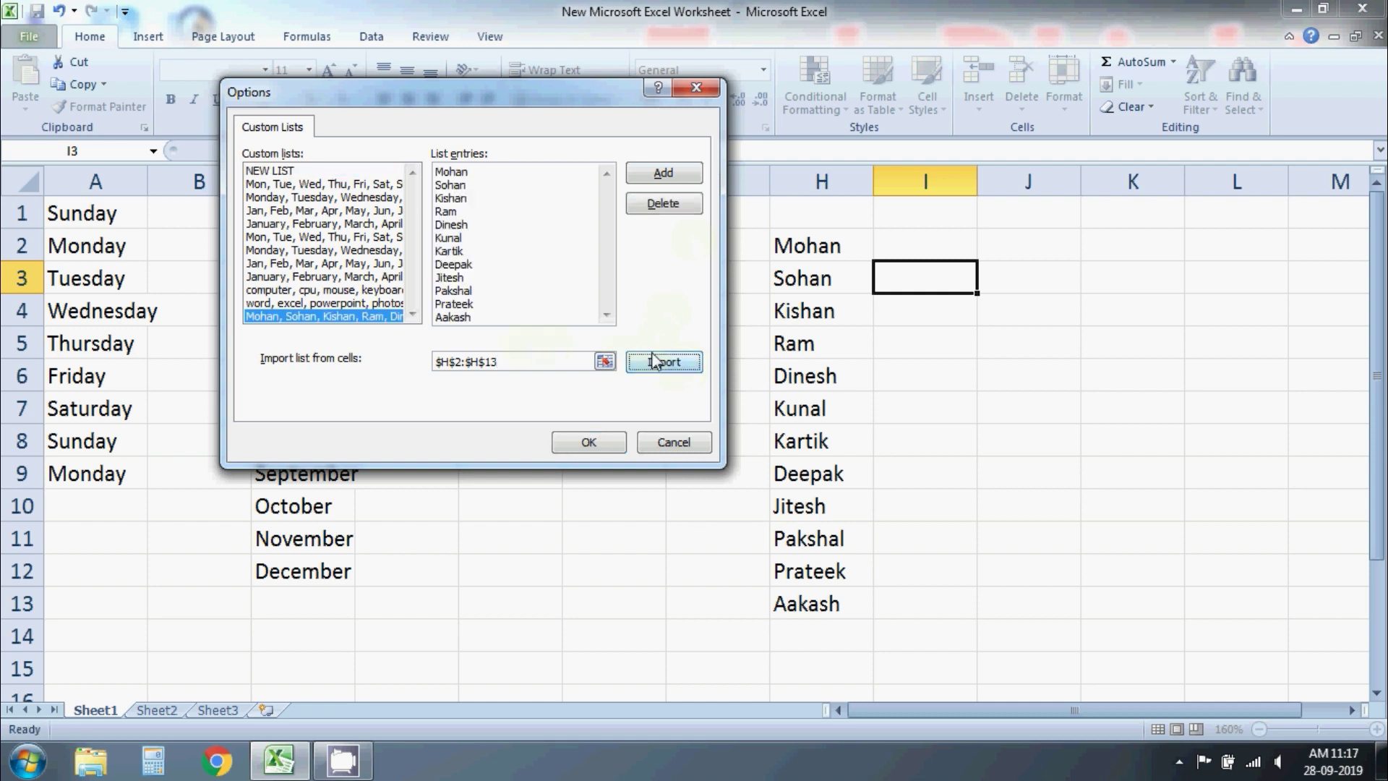
pyautogui.click(462, 180)
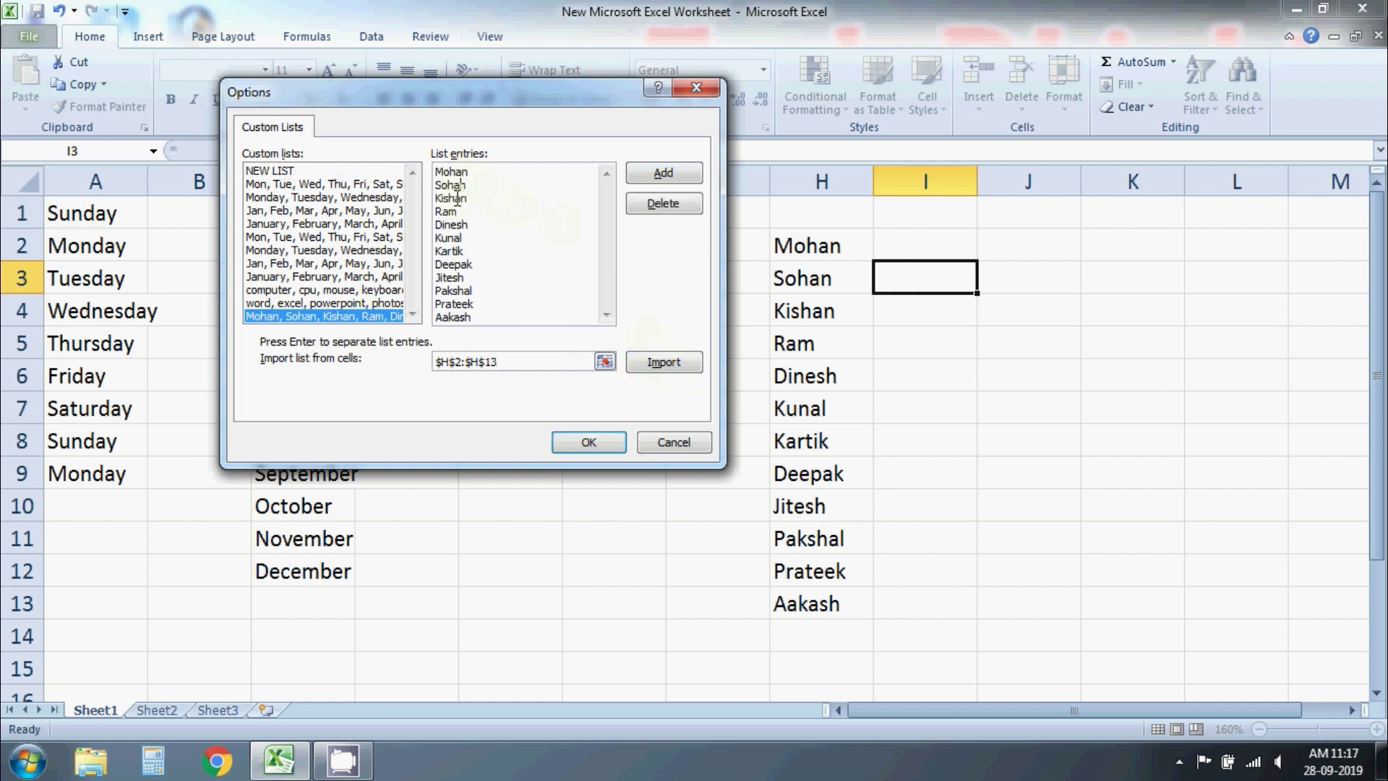
pyautogui.click(490, 307)
pyautogui.click(588, 442)
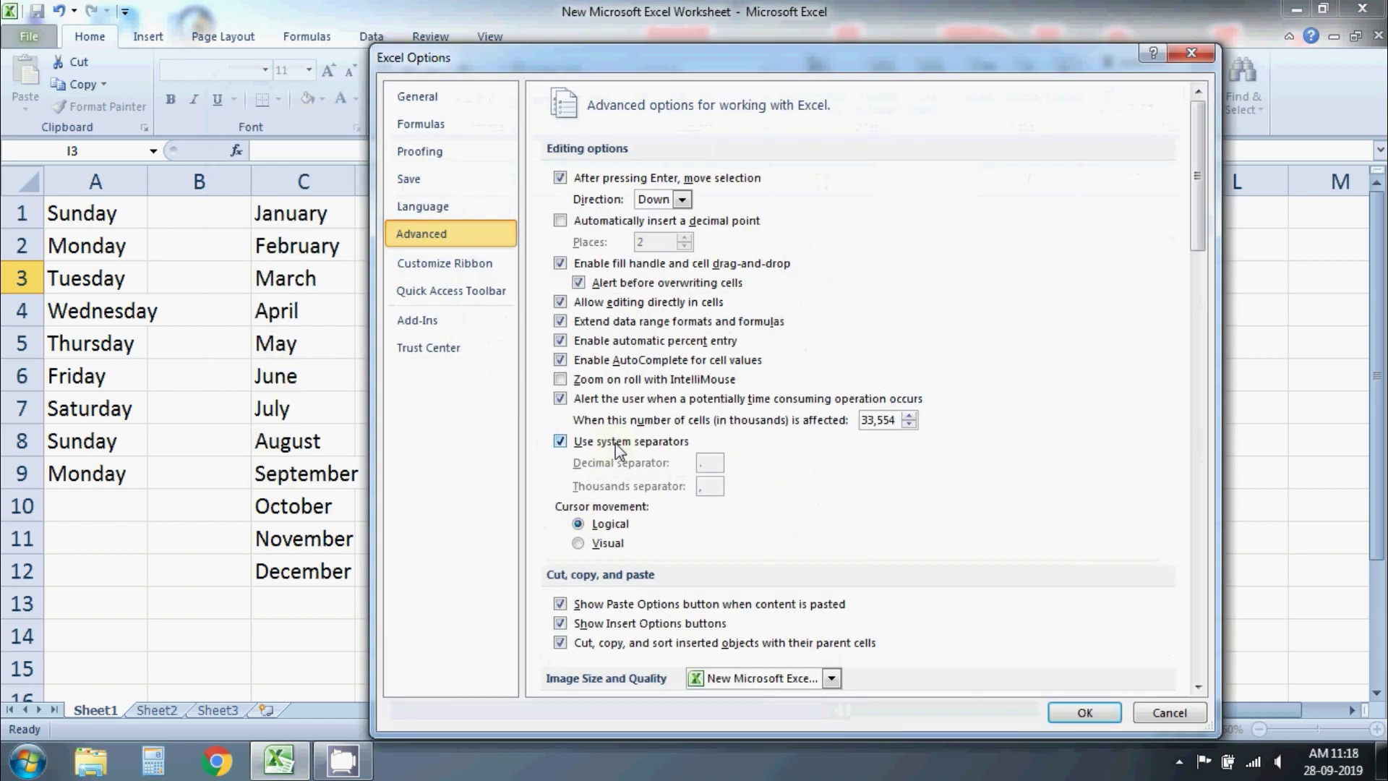
pyautogui.click(1106, 715)
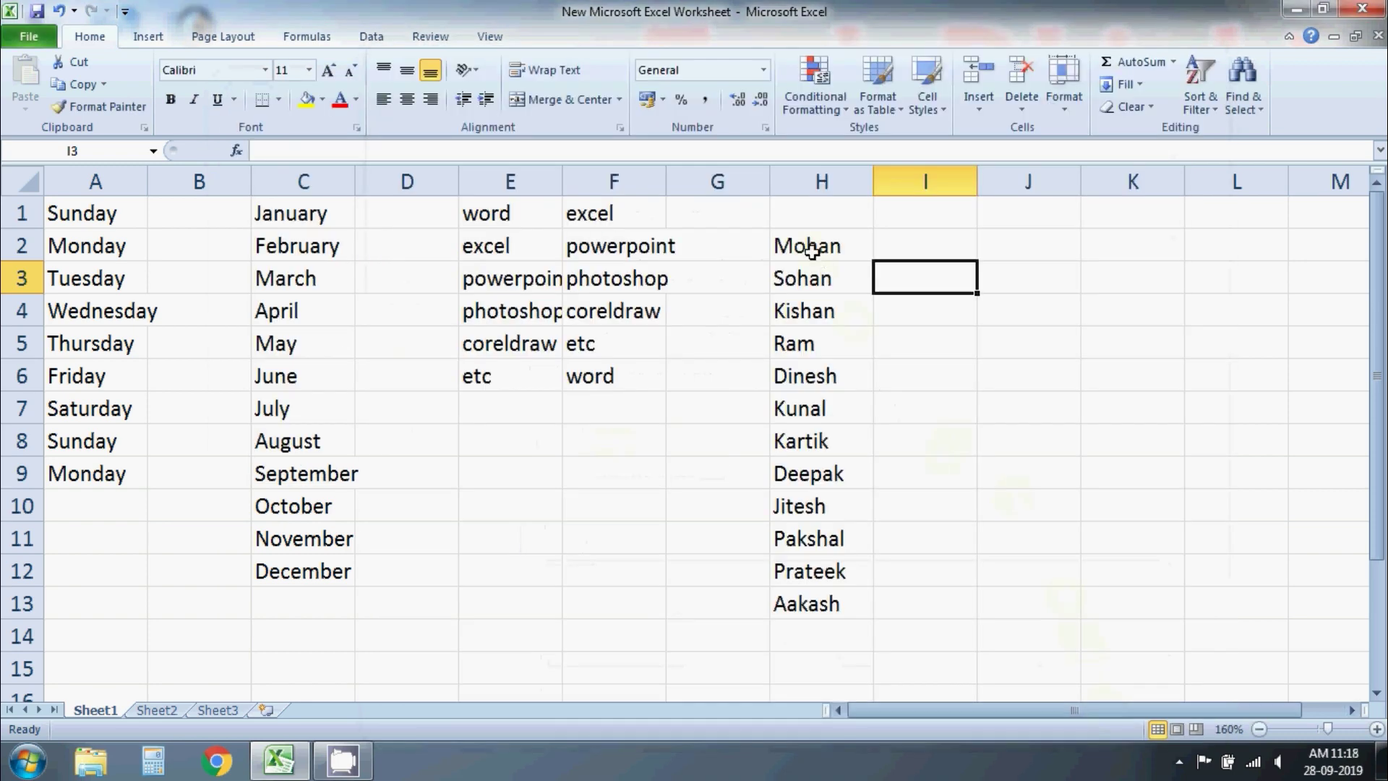
# Step: Delete the names in H2:H13, then fill I2:I13 from the custom list starting at its second name
pyautogui.moveTo(812, 243); pyautogui.dragTo(820, 600)
pyautogui.press('Delete')
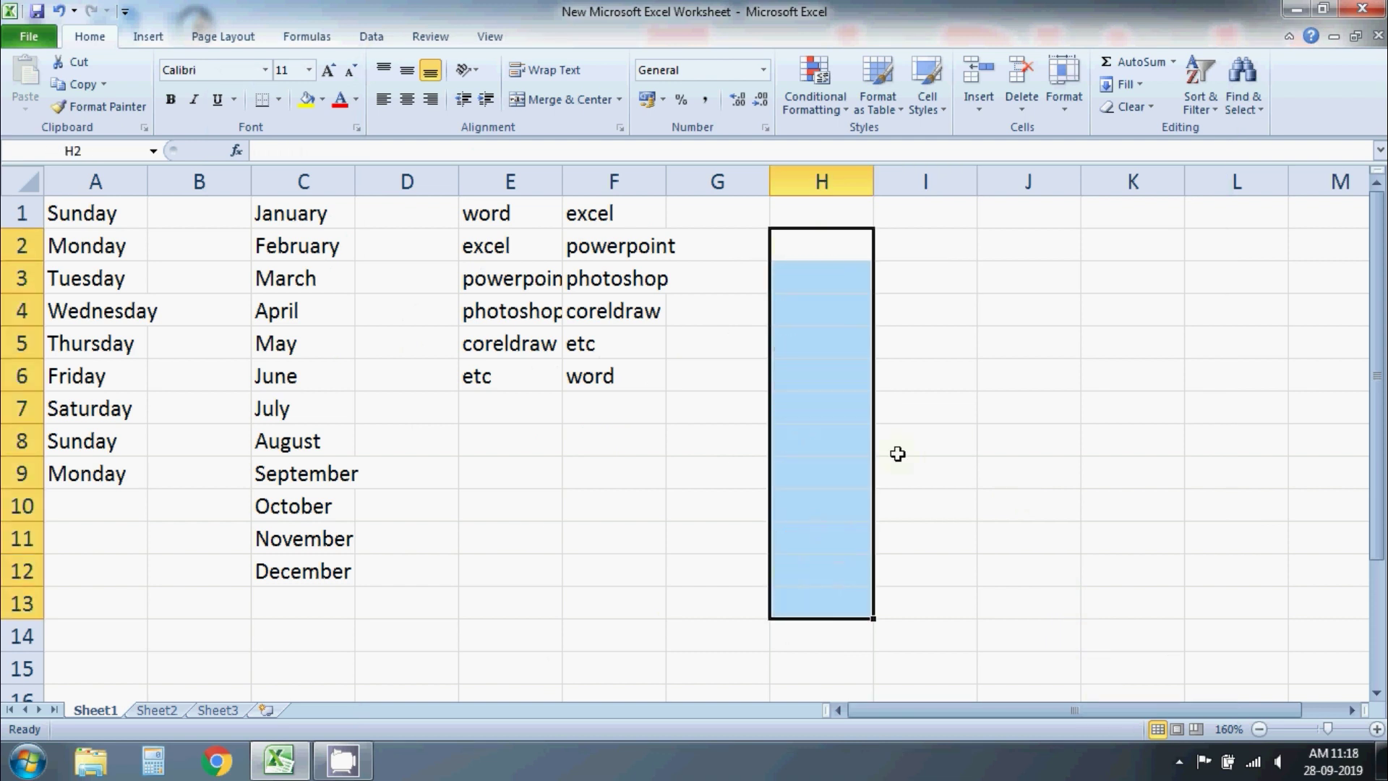
pyautogui.click(908, 405)
pyautogui.click(904, 237)
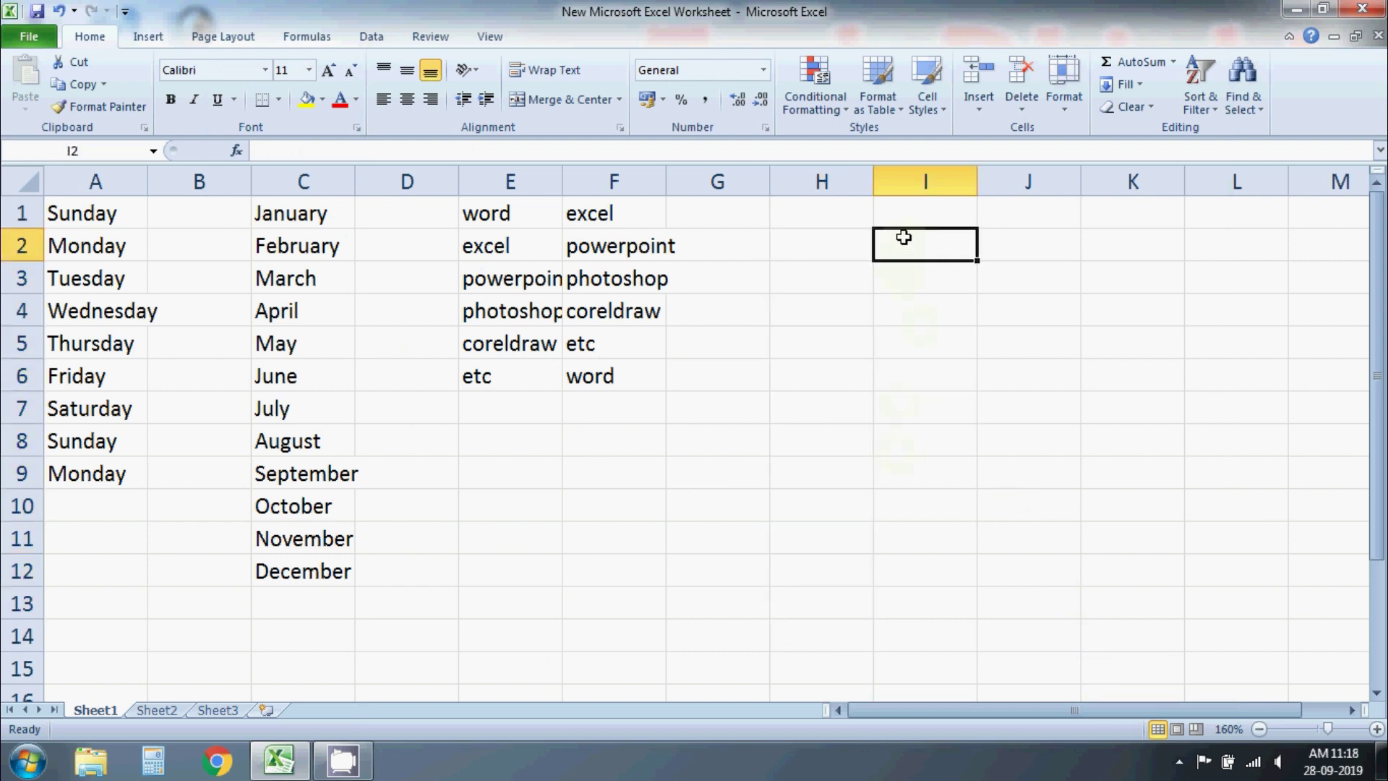
pyautogui.write('so')
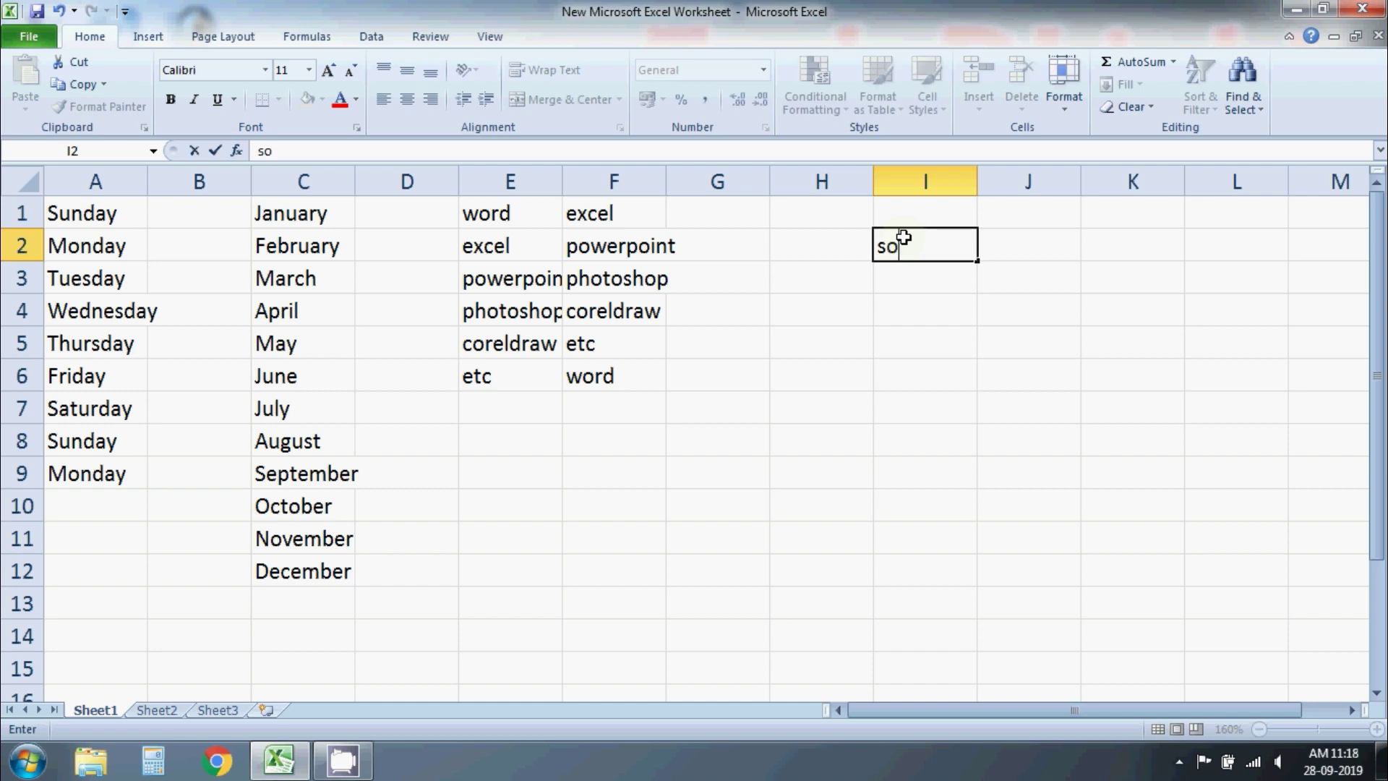
pyautogui.write('han')
pyautogui.press('Return')
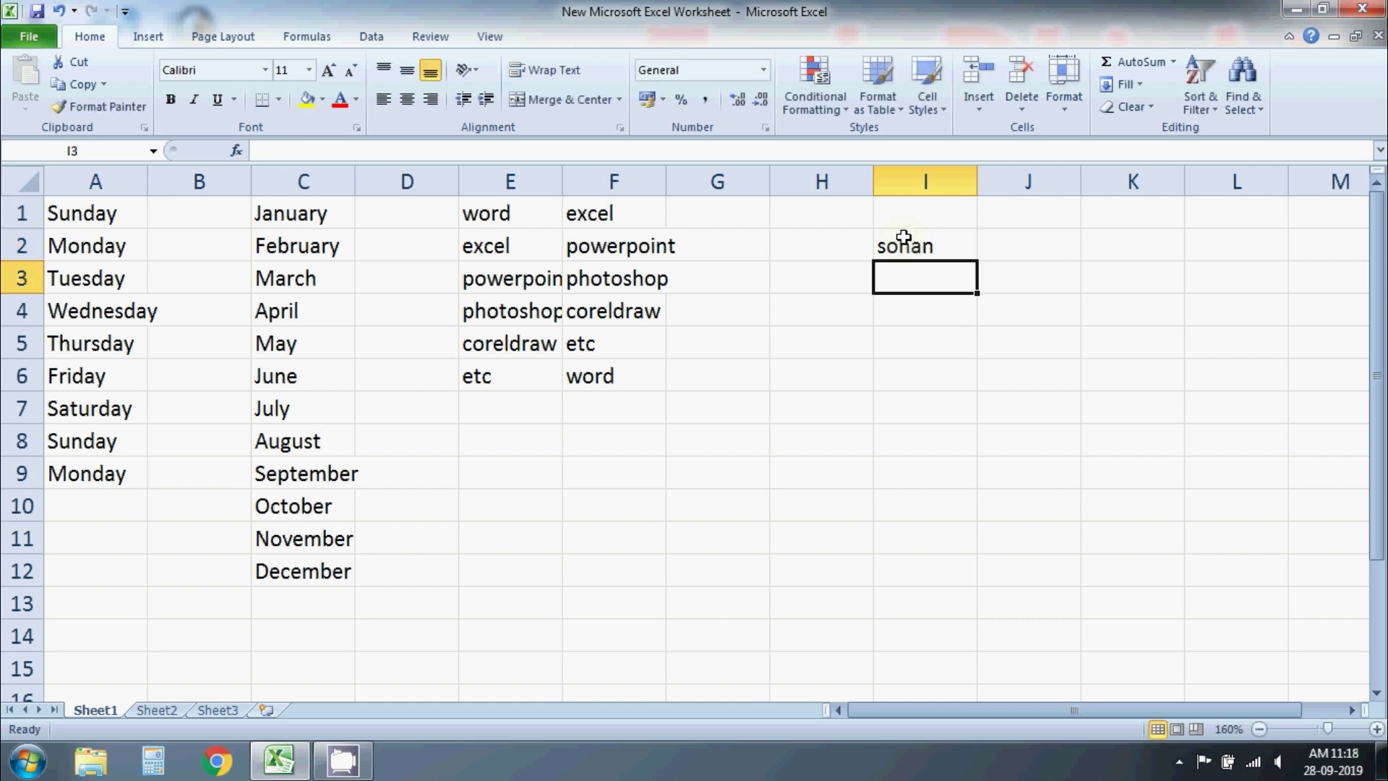
pyautogui.click(904, 237)
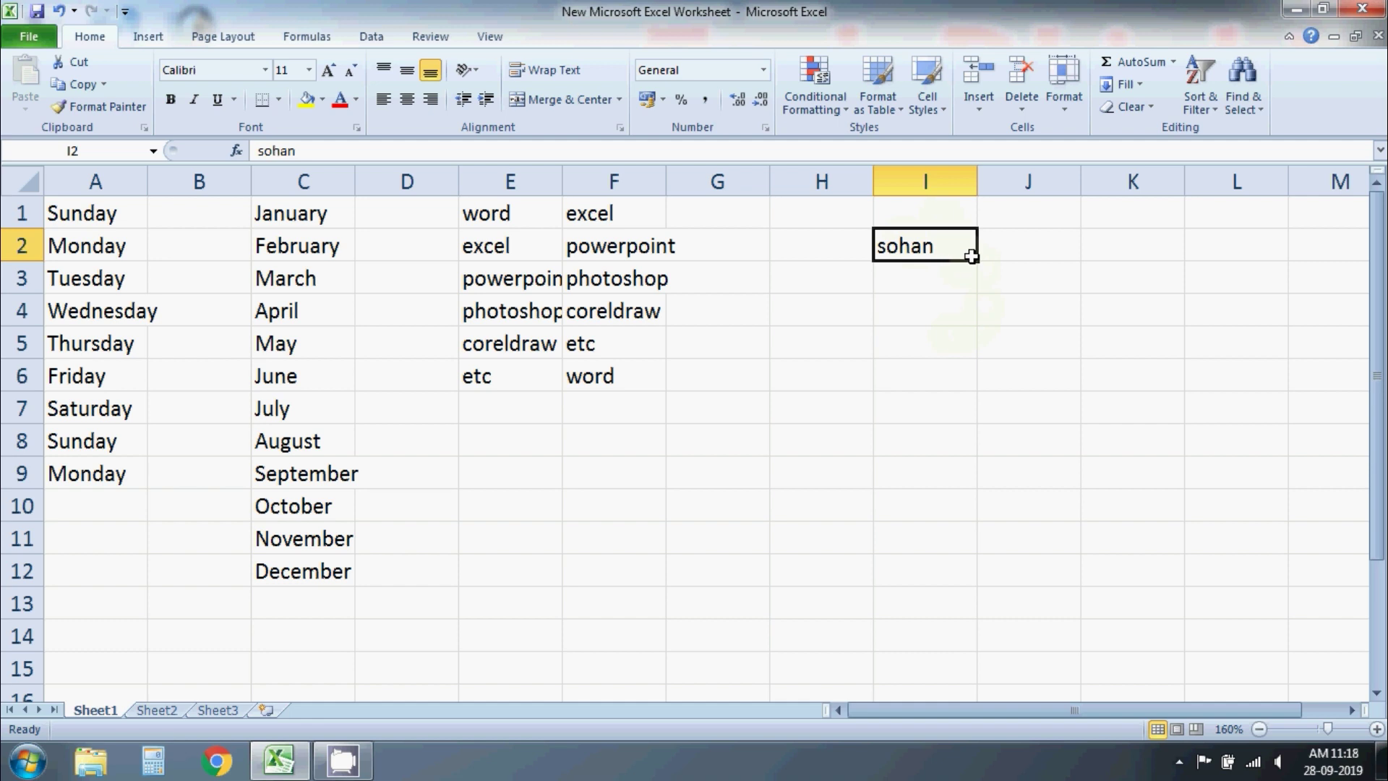
pyautogui.moveTo(976, 261)
pyautogui.mouseDown()
pyautogui.moveTo(993, 609)
pyautogui.moveTo(1013, 605)
pyautogui.mouseUp()
pyautogui.click(1013, 605)
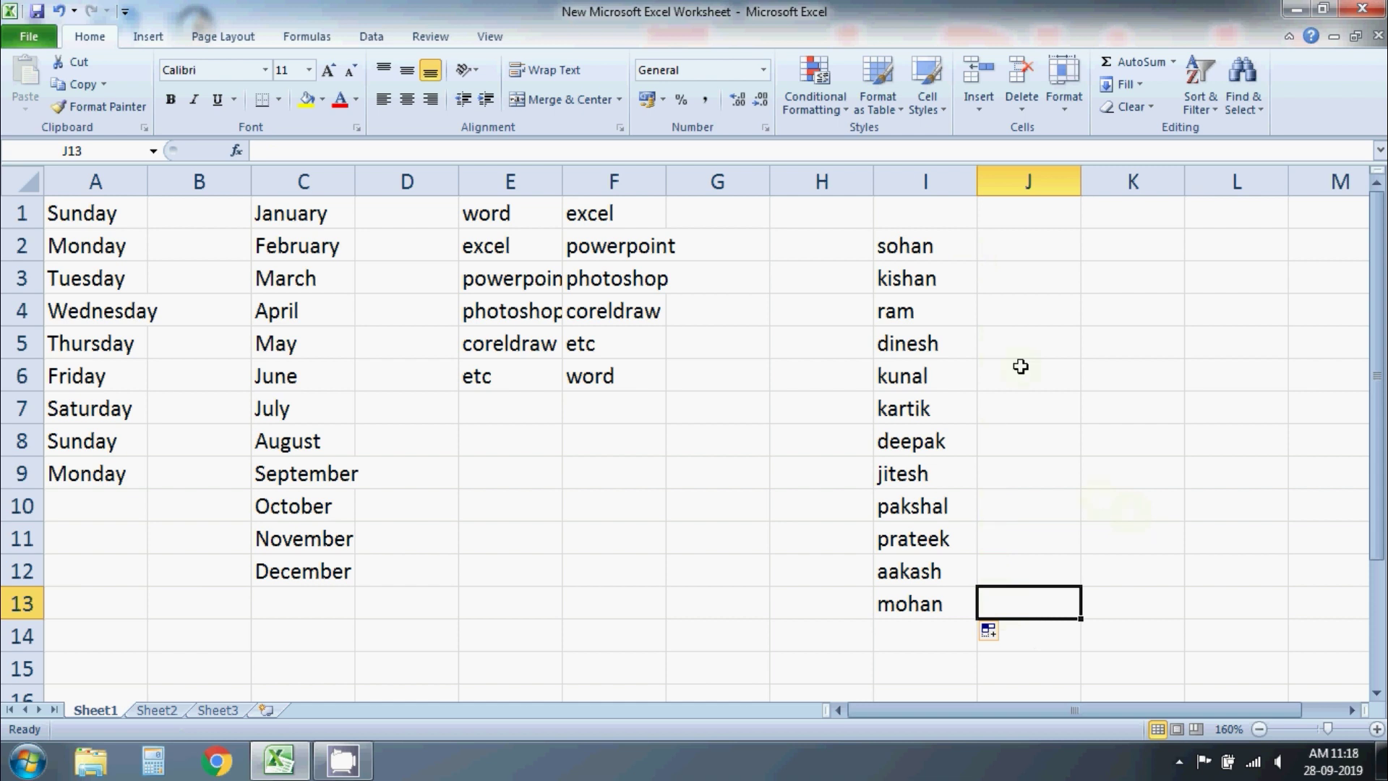
# Step: Enter two alternate list names in J2 and J3 and fill that every-other pattern down to J11
pyautogui.click(1024, 257)
pyautogui.write('soh')
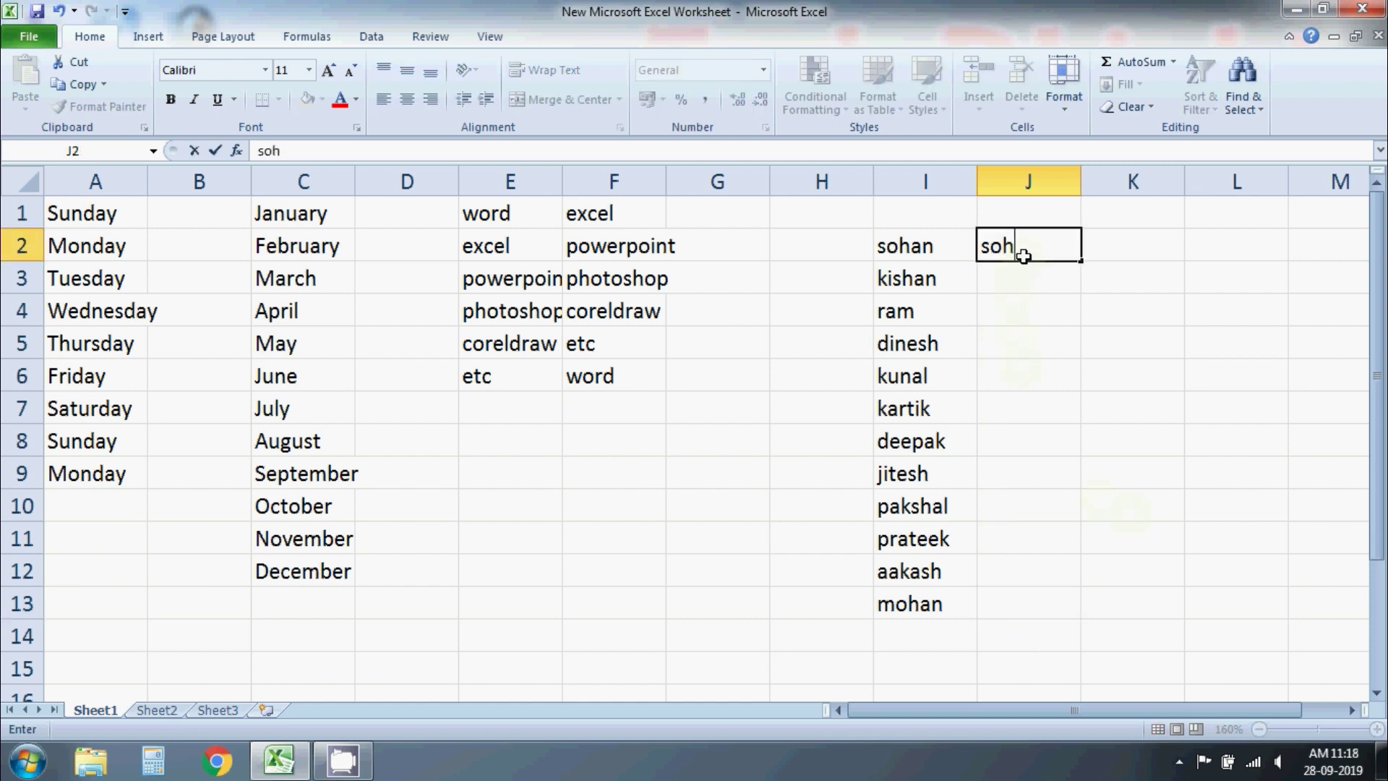
pyautogui.write('an')
pyautogui.press('Return')
pyautogui.write('r')
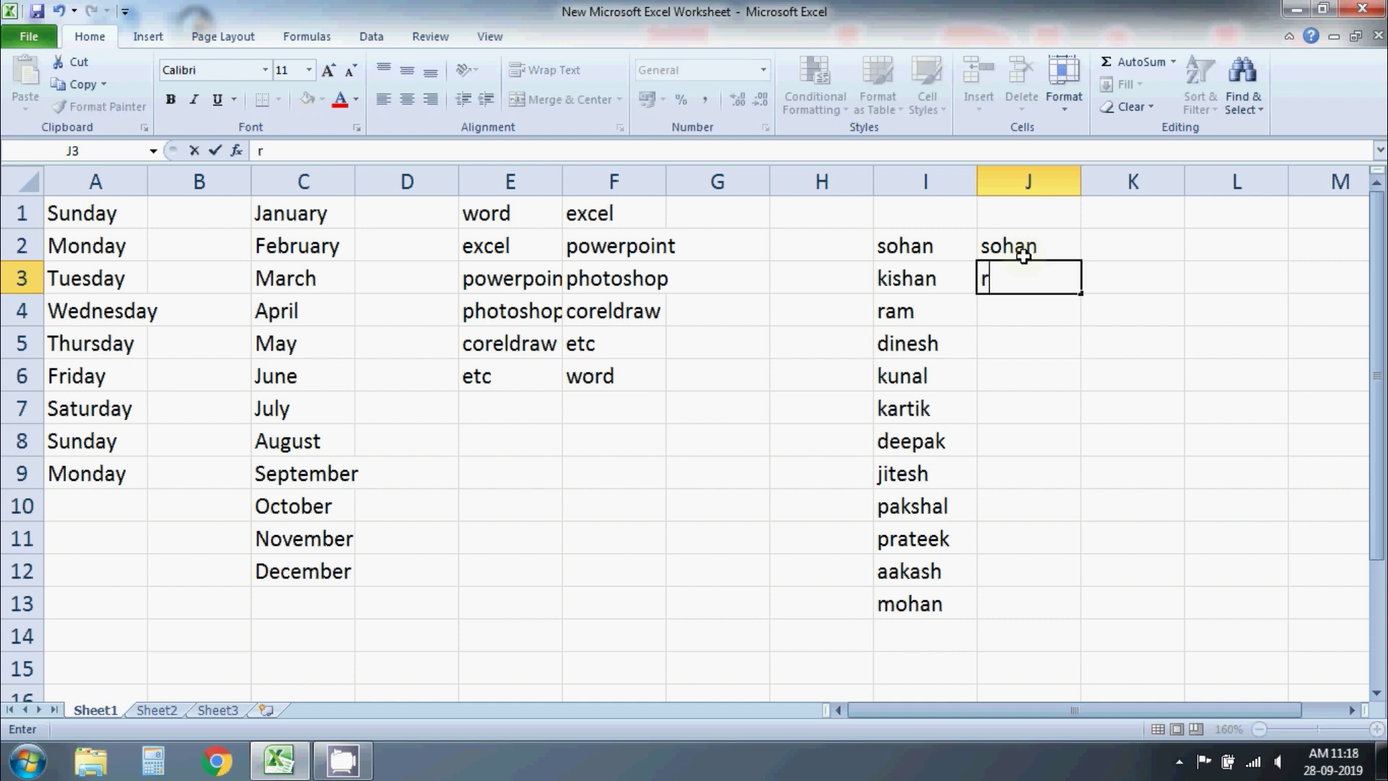
pyautogui.write('am')
pyautogui.press('Return')
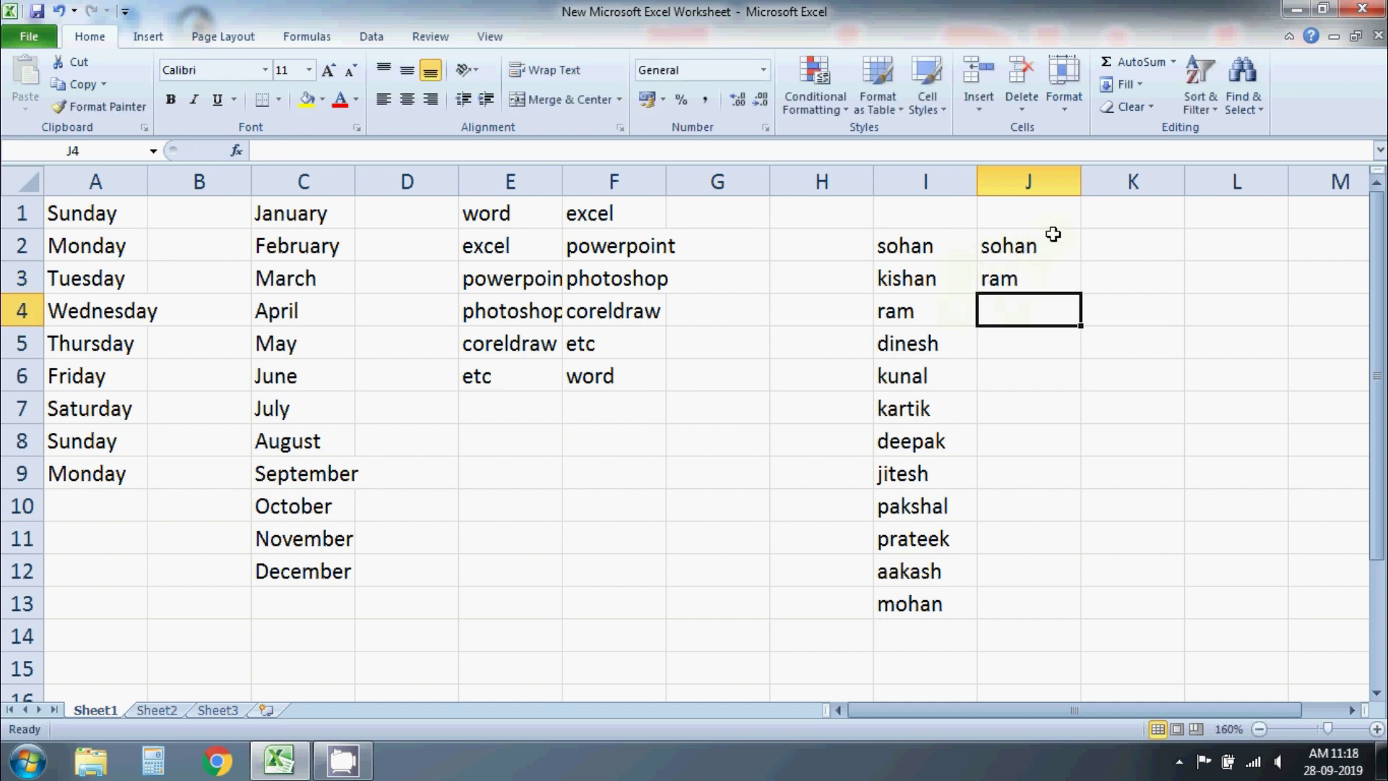
pyautogui.moveTo(1054, 235); pyautogui.dragTo(1080, 549)
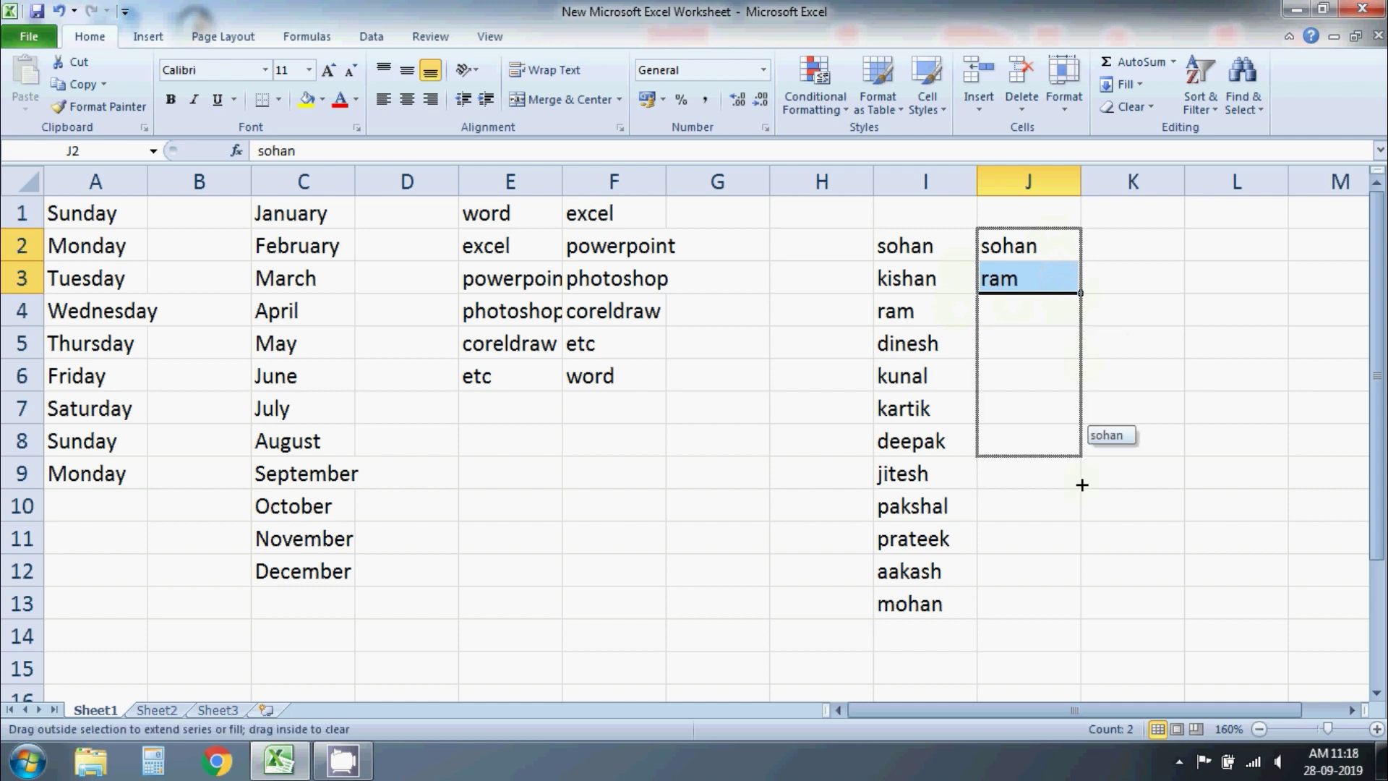
pyautogui.click(1132, 342)
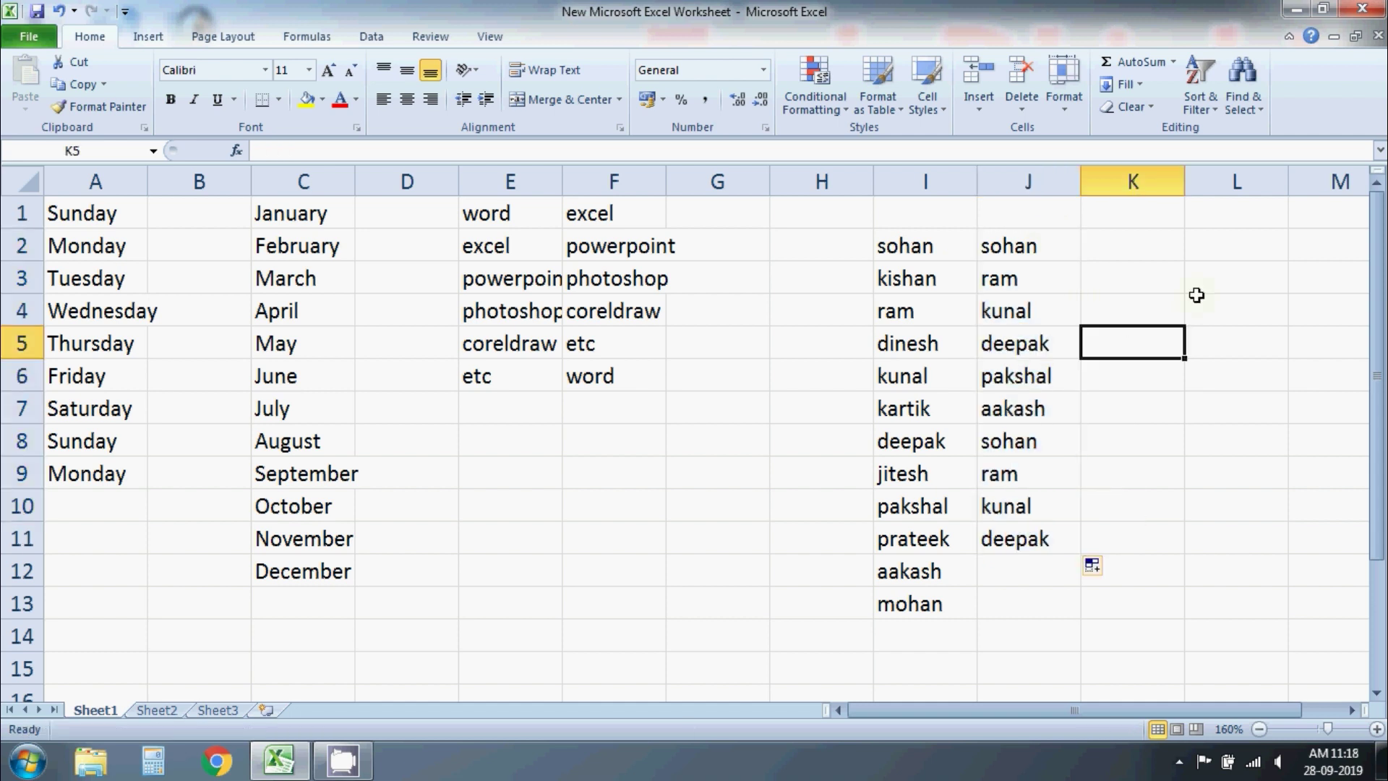